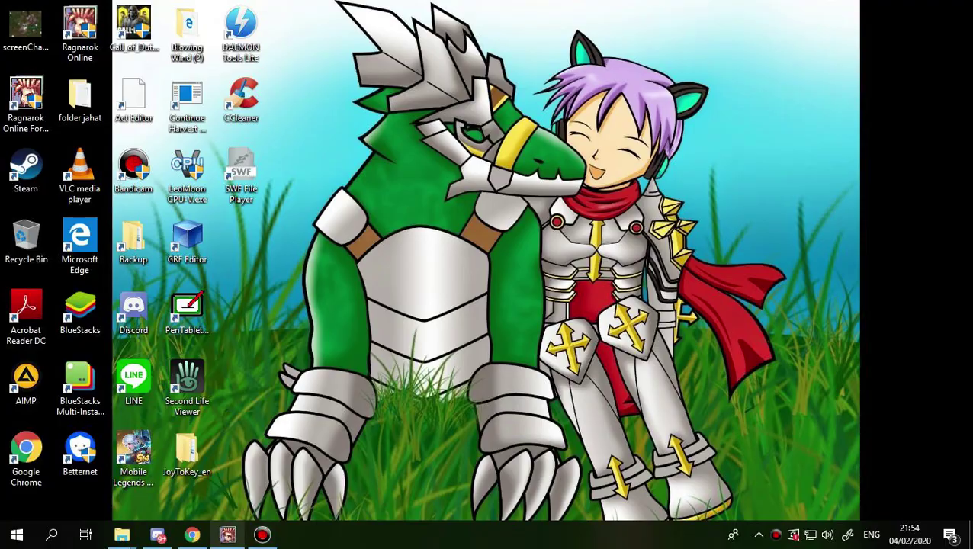
Switch to the Ragnarok game, return to play from the game settings and open the character's inventory
{"action": "left_click", "coordinate": [227, 534]}
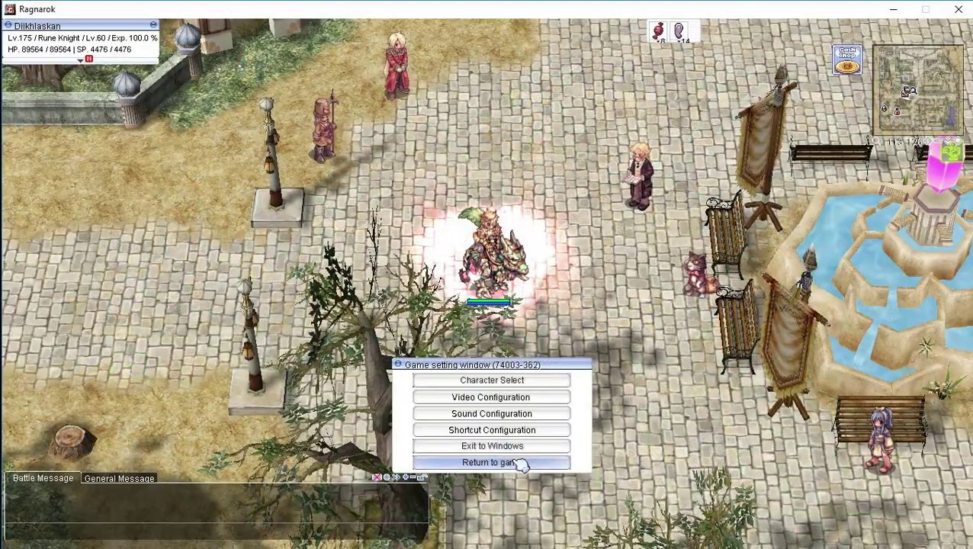
{"action": "left_click", "coordinate": [521, 462]}
{"action": "left_click", "coordinate": [513, 192]}
{"action": "key", "text": "alt+e"}
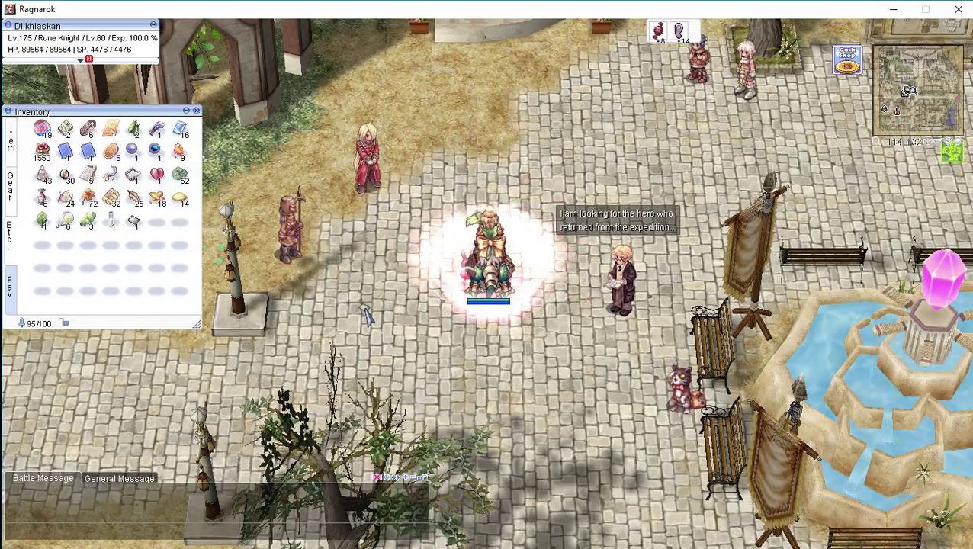
Drop one Dark Priest Card from the inventory onto the ground and target the dropped card
{"action": "key", "text": "F1"}
{"action": "left_click", "coordinate": [421, 234]}
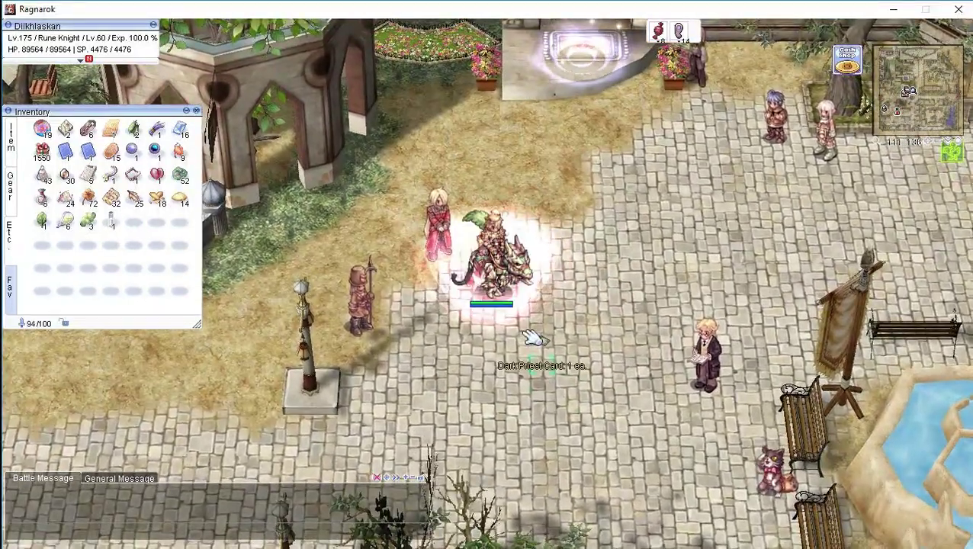
{"action": "left_click", "coordinate": [531, 338]}
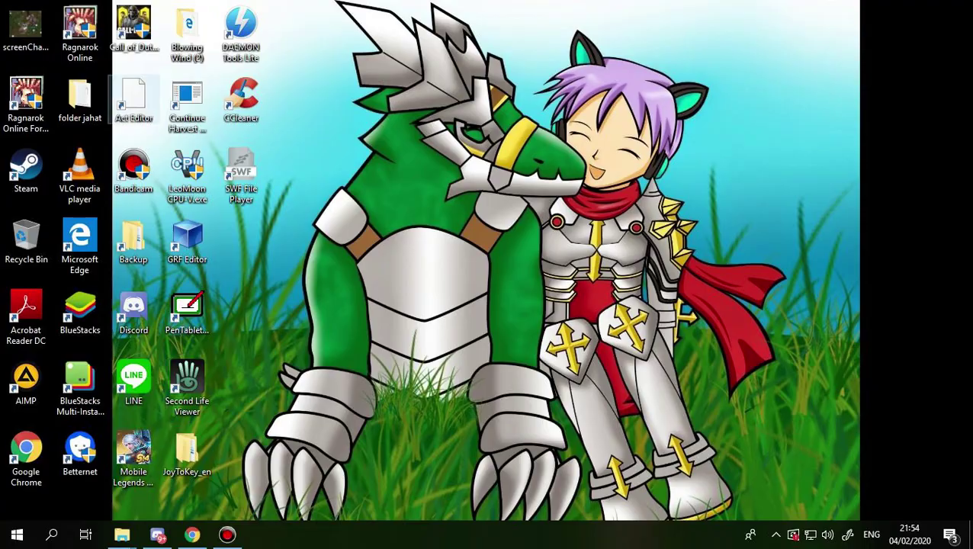
Open "folder jahat" on the desktop and launch grftool.exe from the grftool-win32-1.2.0 folder
{"action": "double_click", "coordinate": [79, 98]}
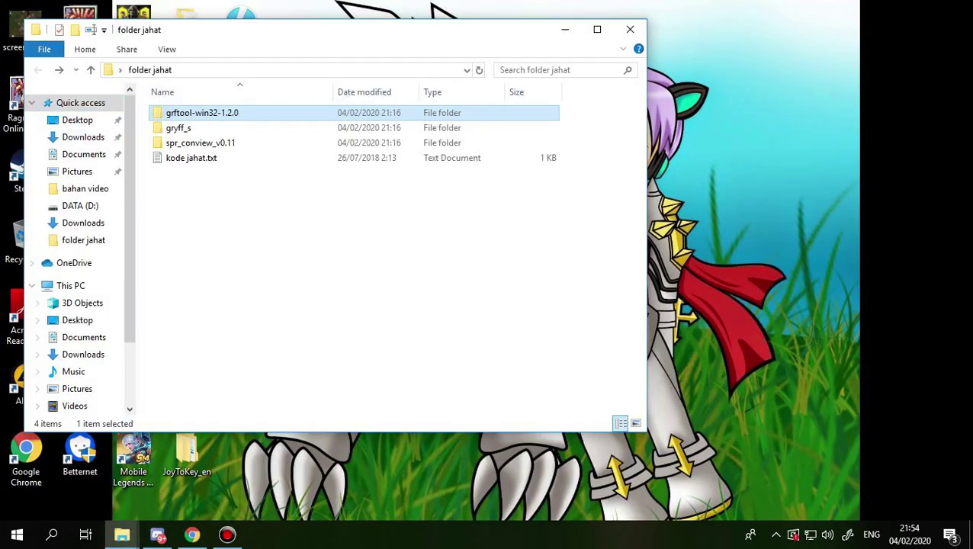
{"action": "left_click_drag", "start_coordinate": [525, 30], "coordinate": [761, 55]}
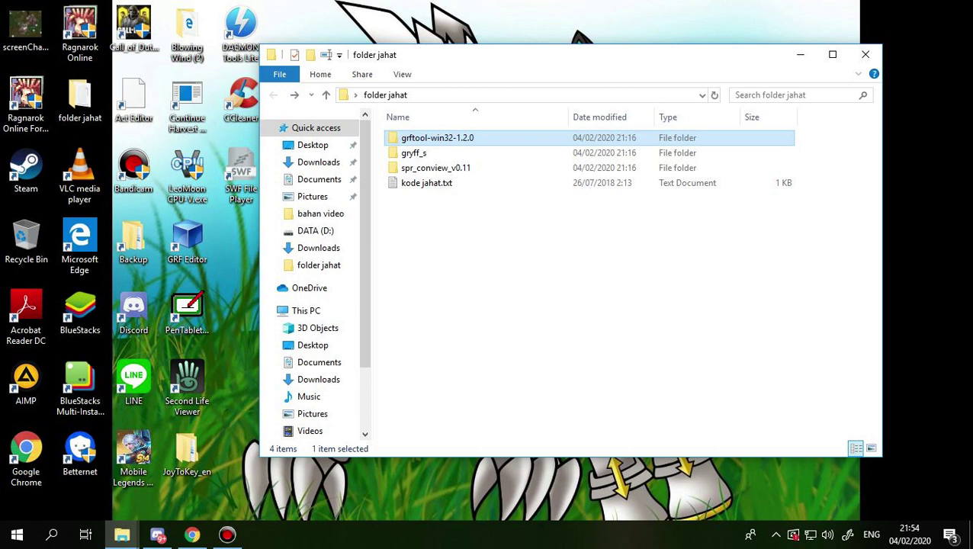
{"action": "double_click", "coordinate": [437, 140]}
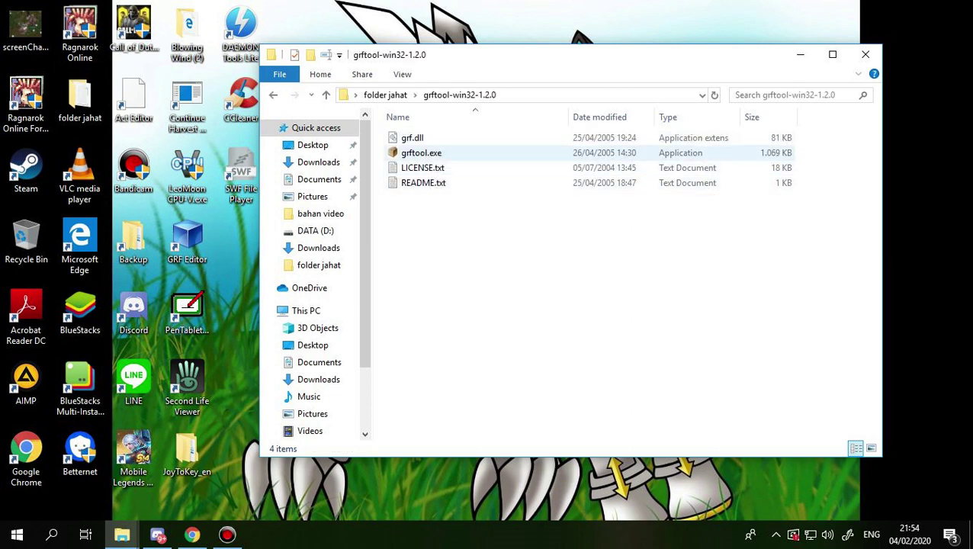
{"action": "left_click", "coordinate": [416, 152]}
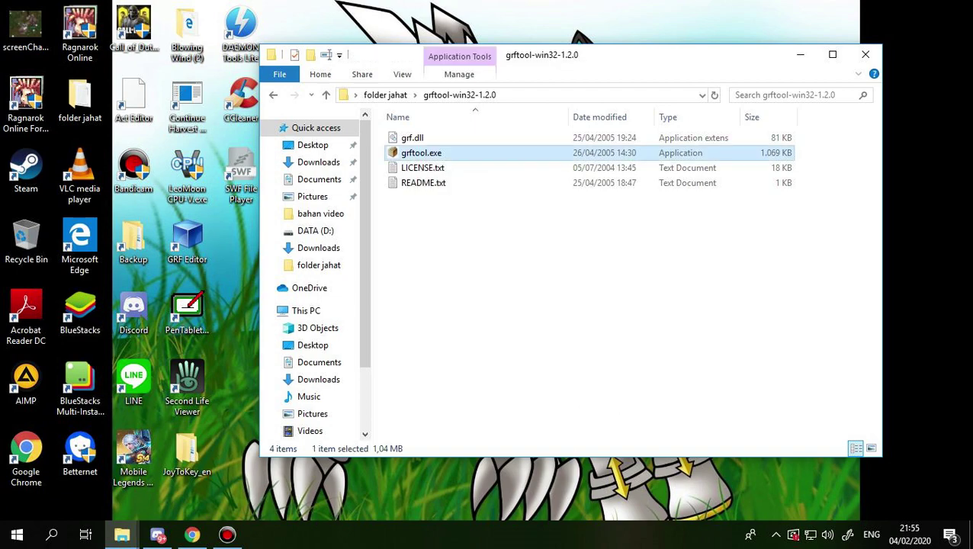
{"action": "key", "text": "Return"}
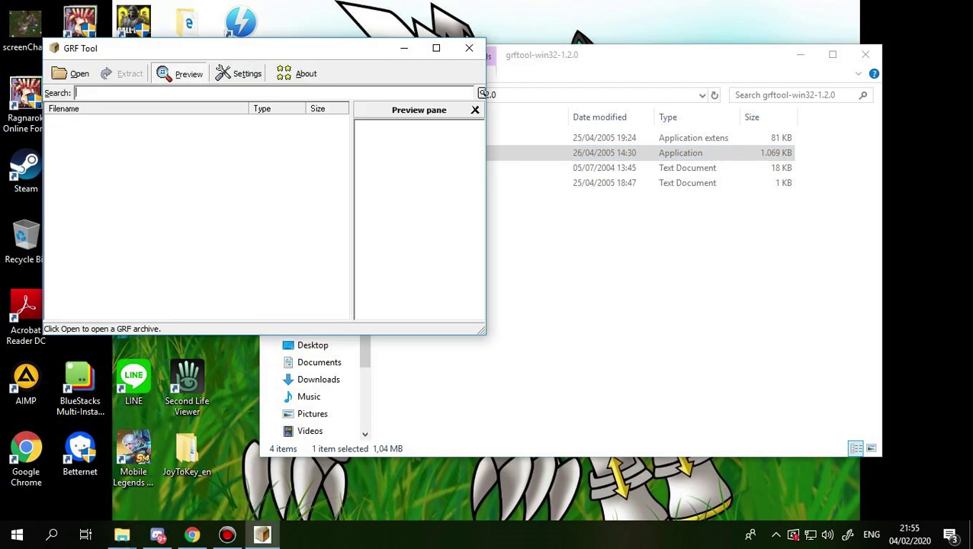
Open the data.grf archive from the Ragnarok Oncom folder on drive D: in GRF Tool
{"action": "left_click", "coordinate": [70, 73]}
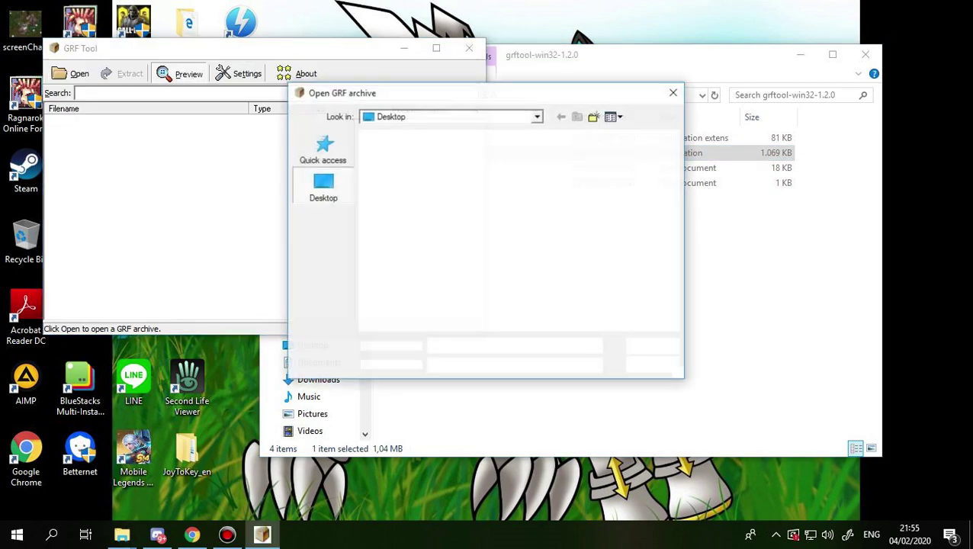
{"action": "double_click", "coordinate": [414, 188]}
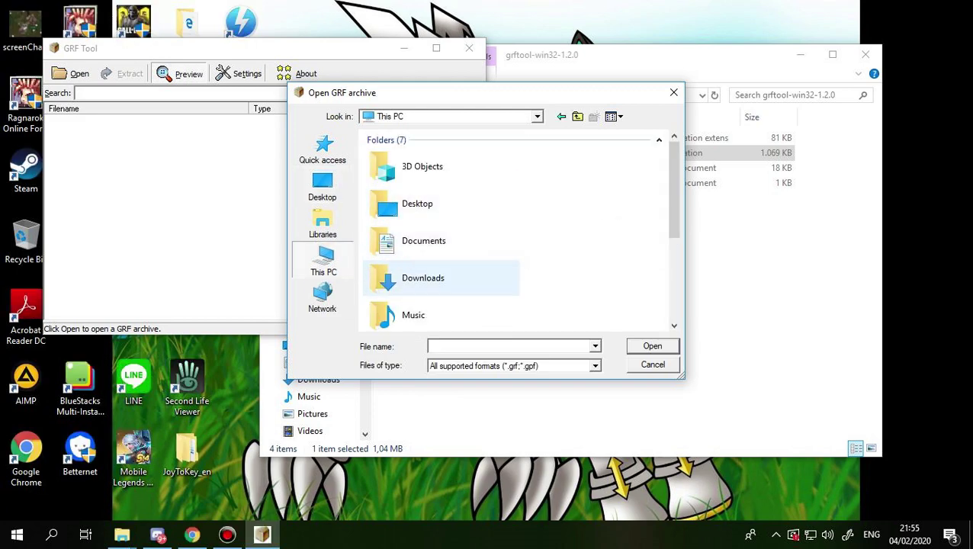
{"action": "scroll", "coordinate": [442, 274], "scroll_direction": "down", "scroll_amount": 5}
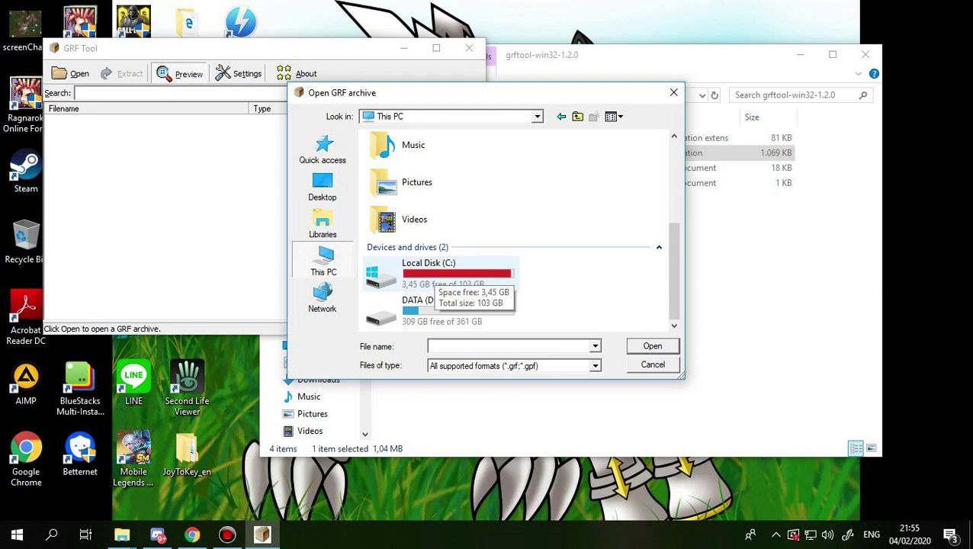
{"action": "double_click", "coordinate": [423, 308]}
{"action": "scroll", "coordinate": [547, 282], "scroll_direction": "down", "scroll_amount": 6}
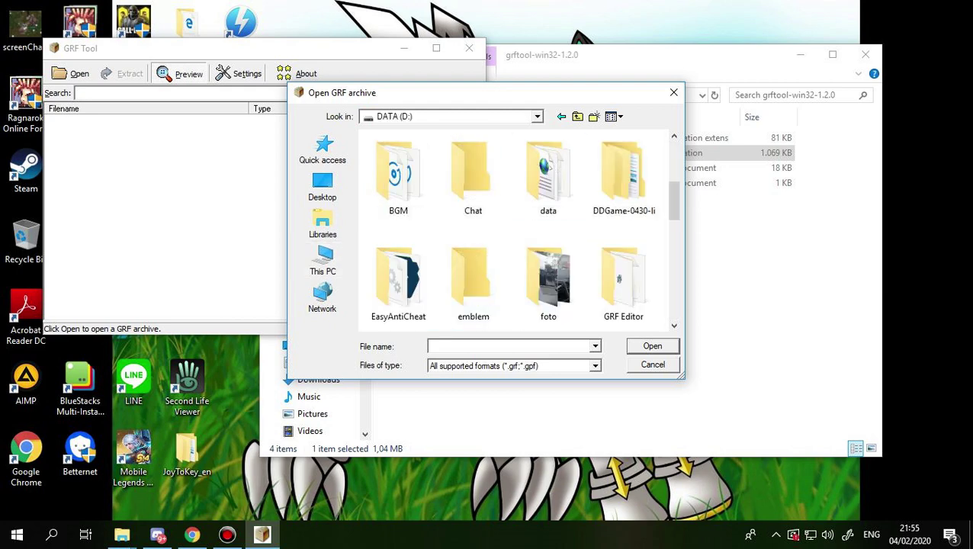
{"action": "scroll", "coordinate": [548, 282], "scroll_direction": "down", "scroll_amount": 2}
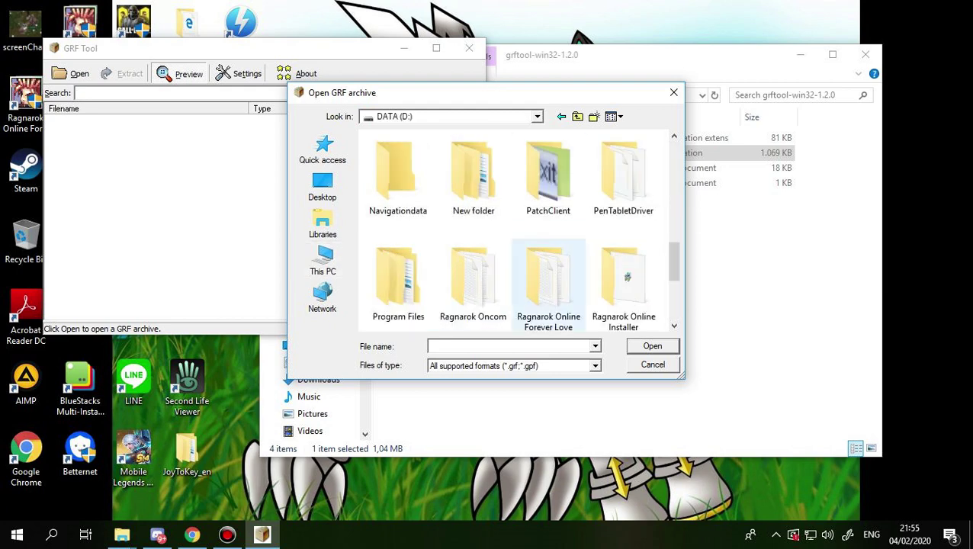
{"action": "double_click", "coordinate": [473, 279]}
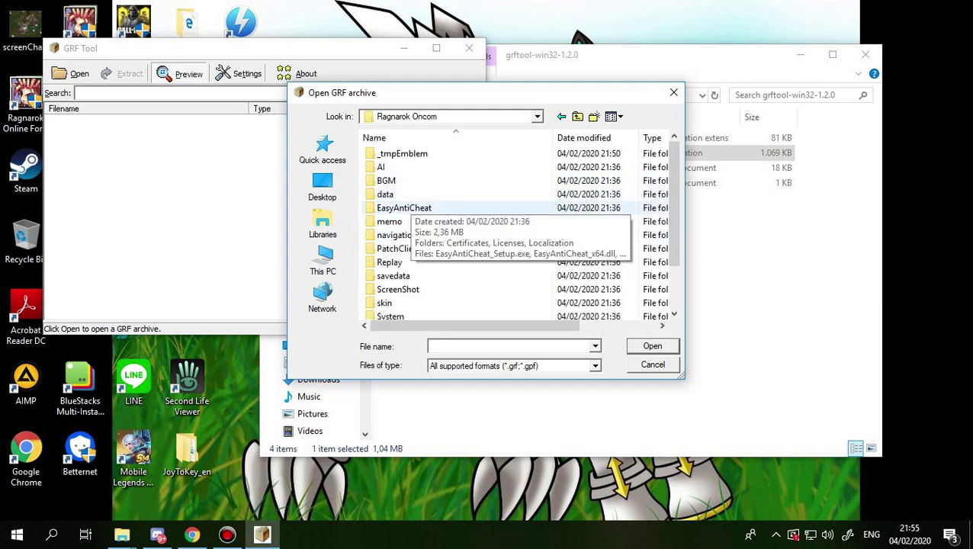
{"action": "scroll", "coordinate": [533, 221], "scroll_direction": "down", "scroll_amount": 2}
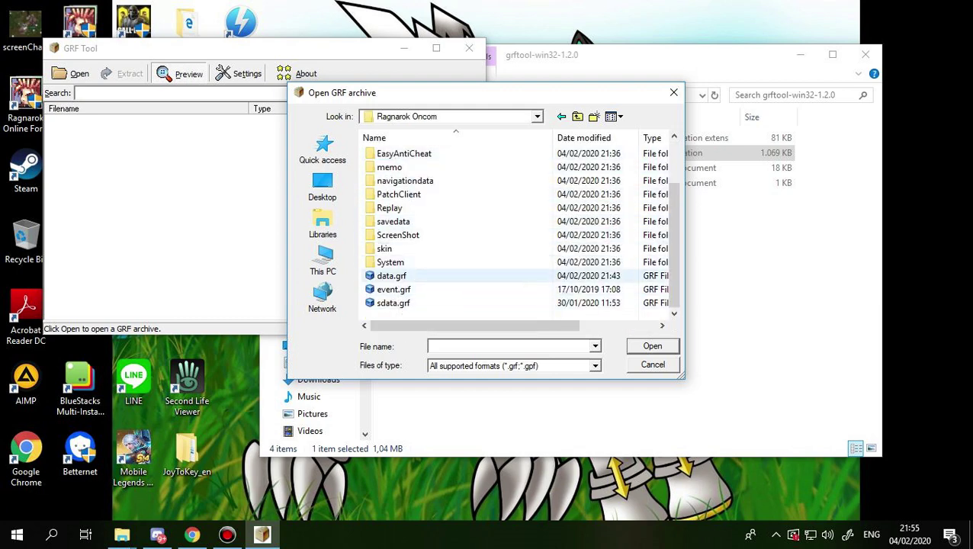
{"action": "left_click", "coordinate": [391, 275]}
{"action": "key", "text": "Return"}
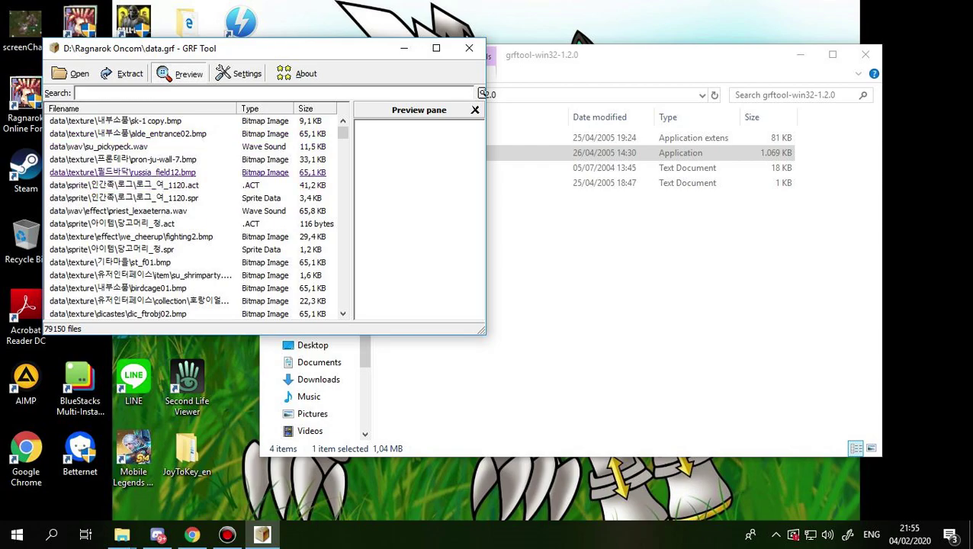
Open kode jahat.txt from "folder jahat" and copy its first line, 이름없는카드
{"action": "mouse_move", "coordinate": [342, 133]}
{"action": "left_mouse_down"}
{"action": "mouse_move", "coordinate": [342, 182]}
{"action": "mouse_move", "coordinate": [342, 133]}
{"action": "left_mouse_up"}
{"action": "left_click", "coordinate": [534, 251]}
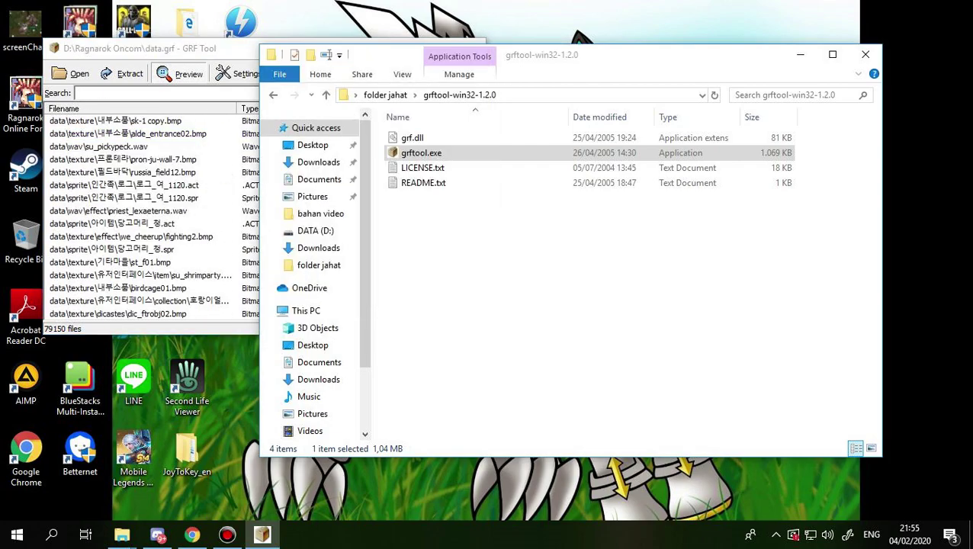
{"action": "key", "text": "alt+Left"}
{"action": "double_click", "coordinate": [426, 183]}
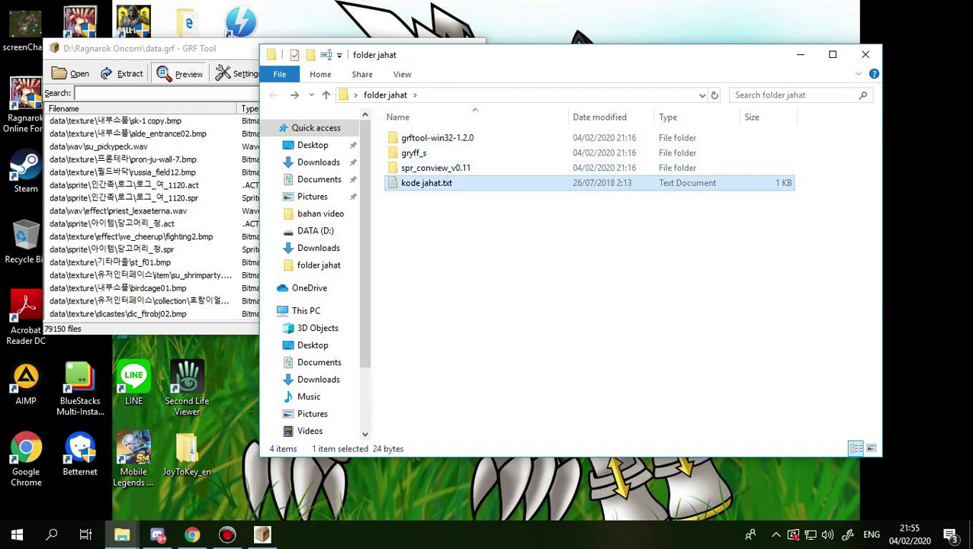
{"action": "left_click_drag", "start_coordinate": [316, 141], "coordinate": [268, 141]}
{"action": "key", "text": "ctrl+c"}
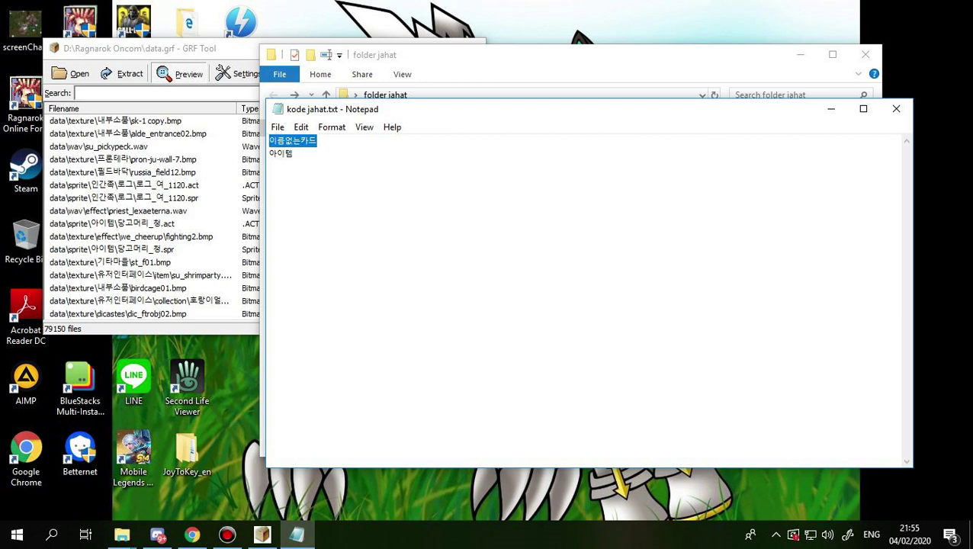
Switch back to GRF Tool and search the data.grf archive for 이름없는카드
{"action": "key", "text": "alt+Tab"}
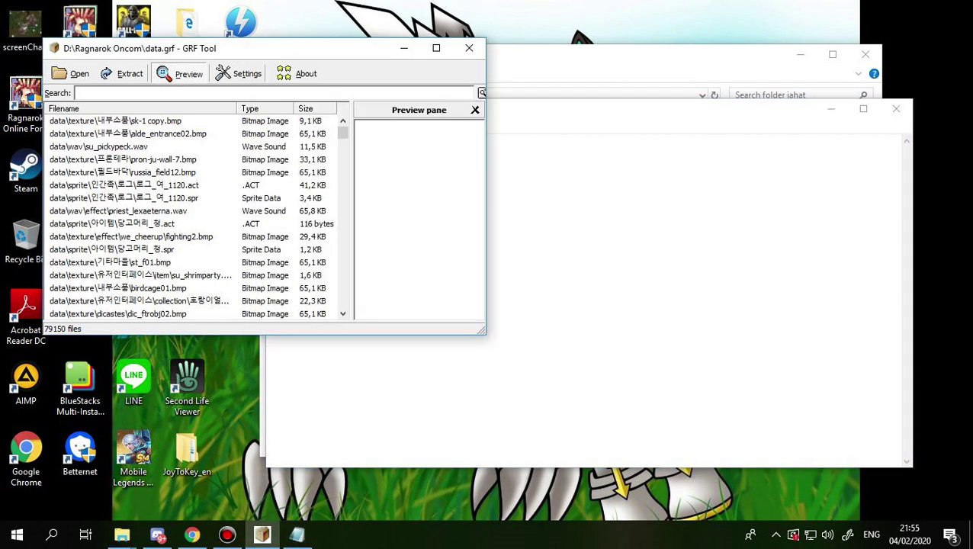
{"action": "key", "text": "ctrl+v"}
{"action": "key", "text": "Return"}
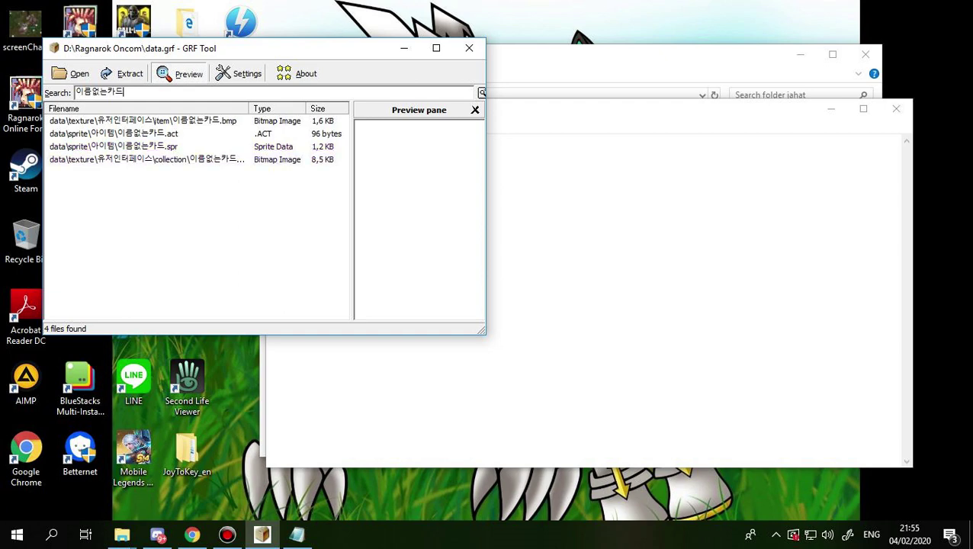
Extract the sprite file 이름없는카드.spr from the archive into "folder jahat" on the desktop
{"action": "left_click", "coordinate": [113, 147]}
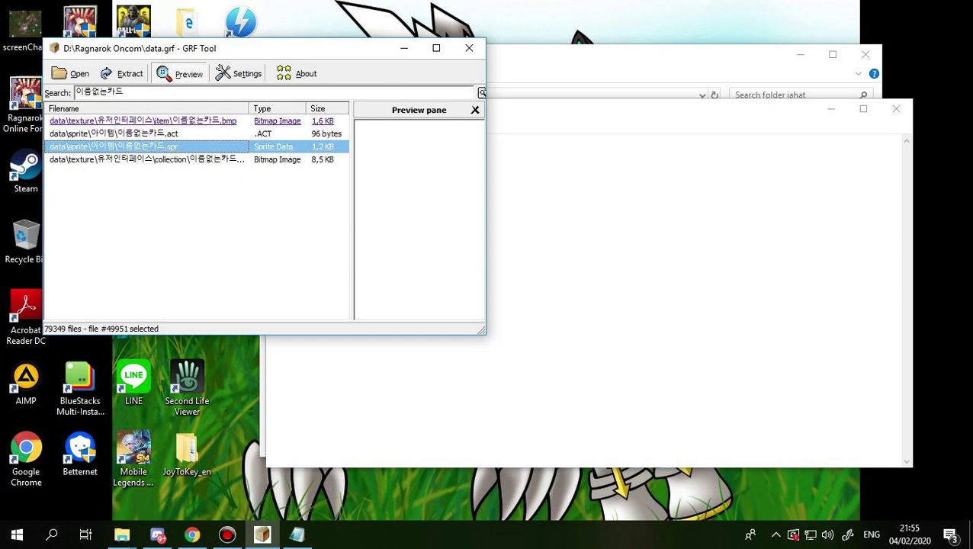
{"action": "left_click", "coordinate": [124, 73]}
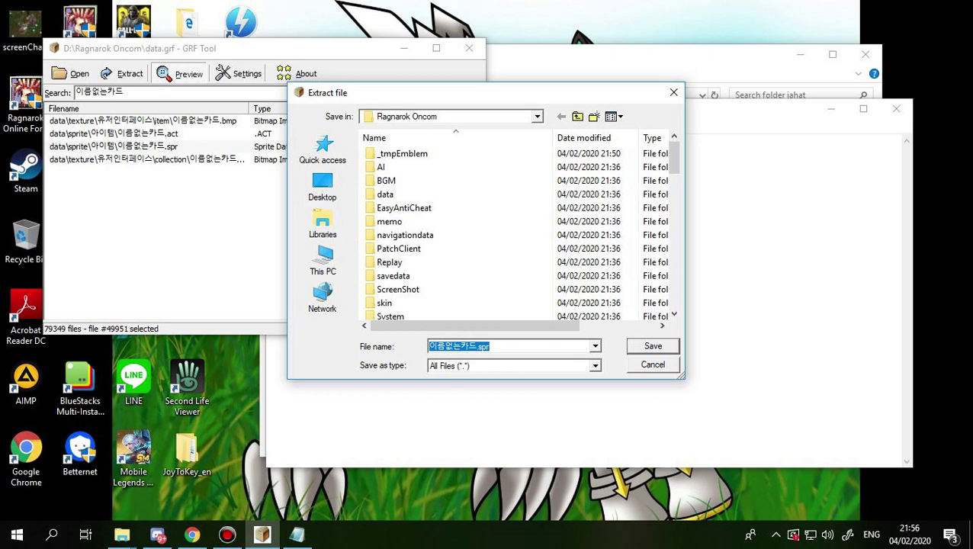
{"action": "left_click", "coordinate": [322, 186]}
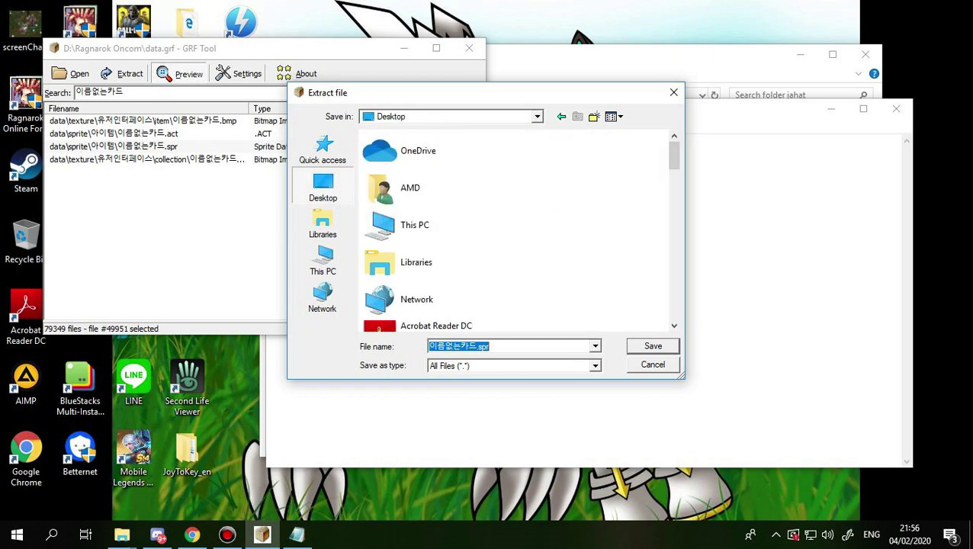
{"action": "scroll", "coordinate": [427, 298], "scroll_direction": "down", "scroll_amount": 3}
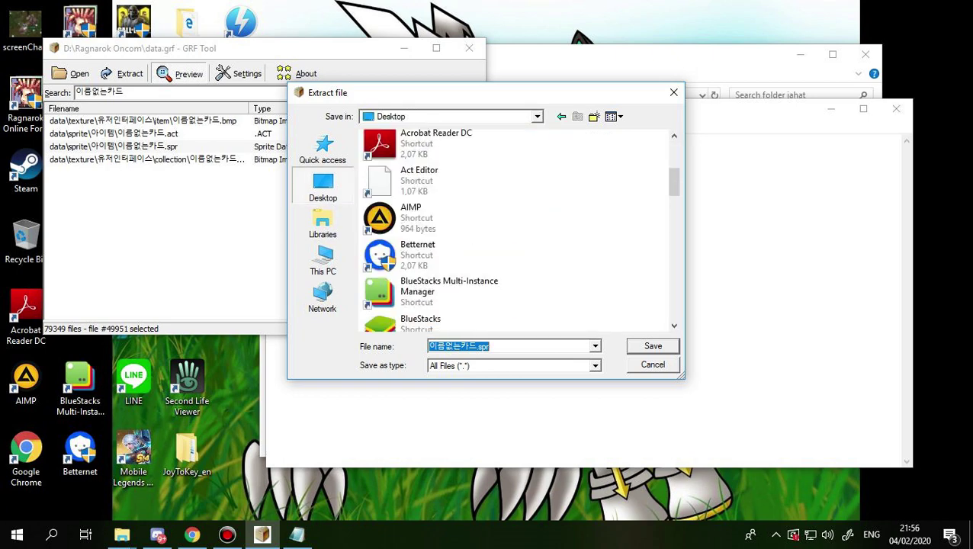
{"action": "scroll", "coordinate": [487, 290], "scroll_direction": "down", "scroll_amount": 10}
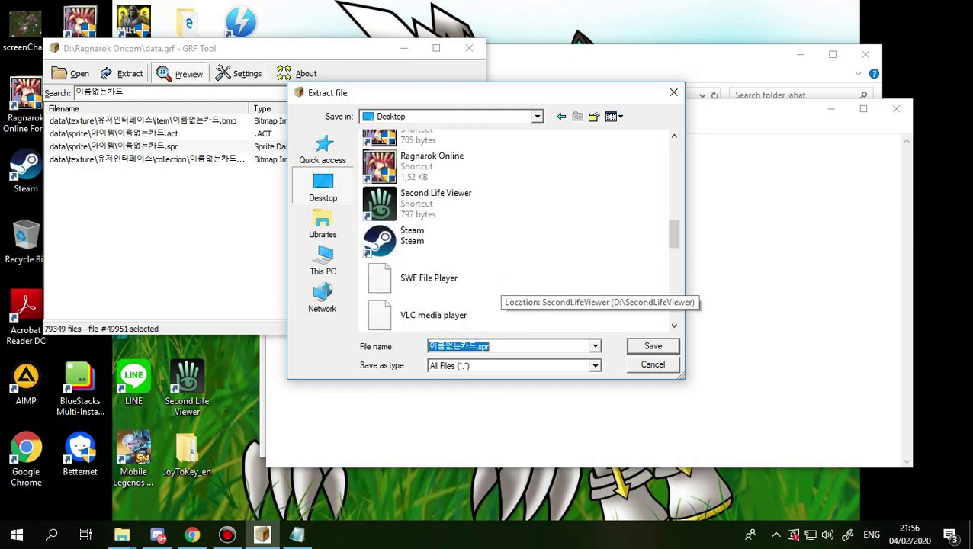
{"action": "scroll", "coordinate": [488, 289], "scroll_direction": "up", "scroll_amount": 5}
{"action": "left_click", "coordinate": [427, 196]}
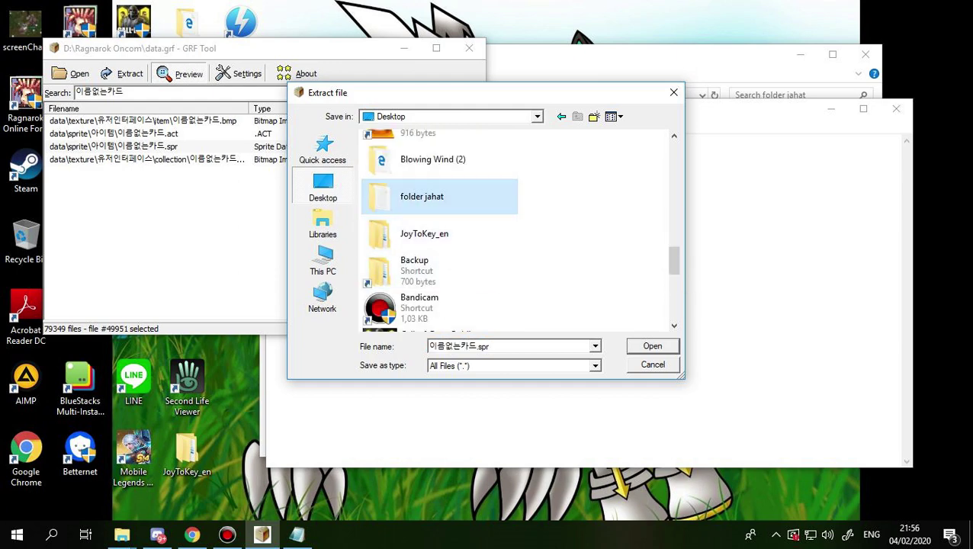
{"action": "key", "text": "Return"}
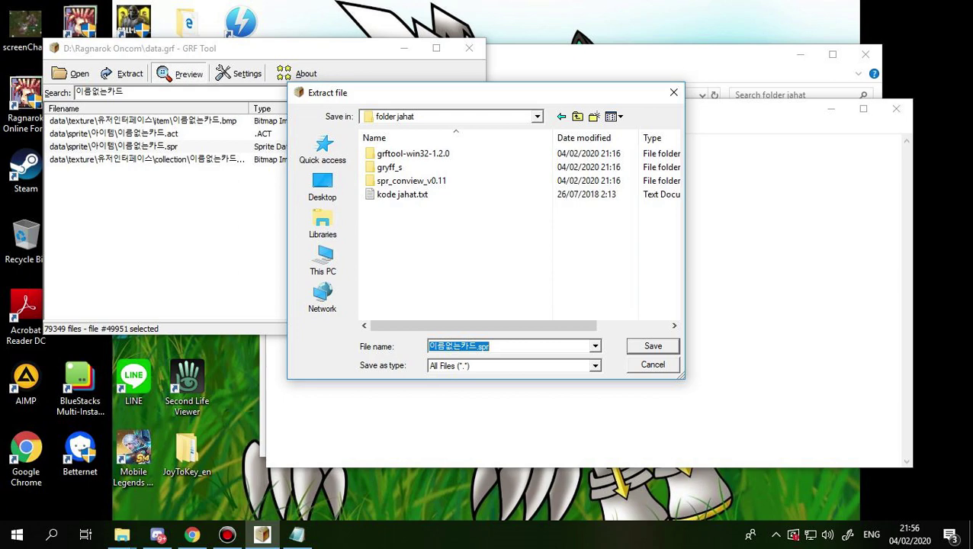
{"action": "key", "text": "Return"}
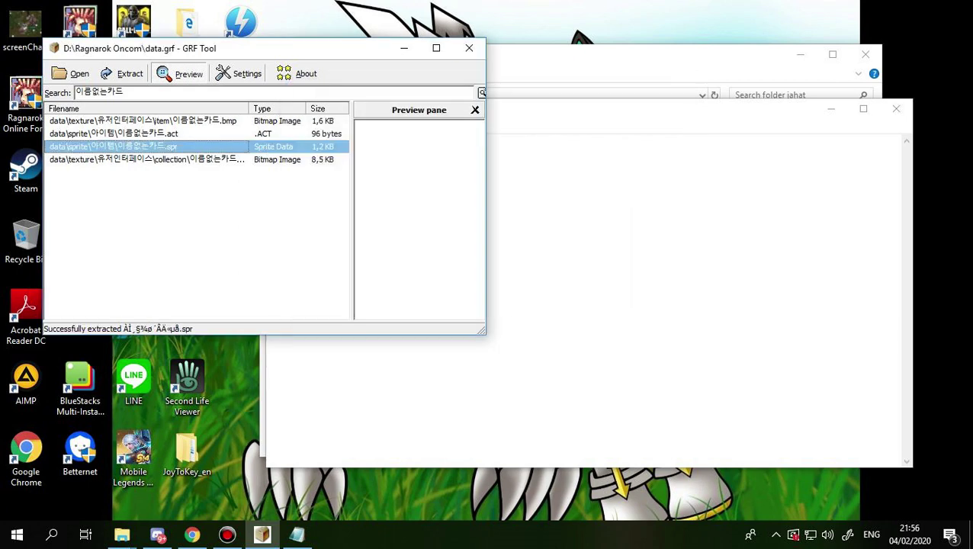
Close GRF Tool and its compatibility prompt, minimize Notepad and select the extracted .spr file in "folder jahat"
{"action": "left_click", "coordinate": [468, 48]}
{"action": "left_click", "coordinate": [831, 109]}
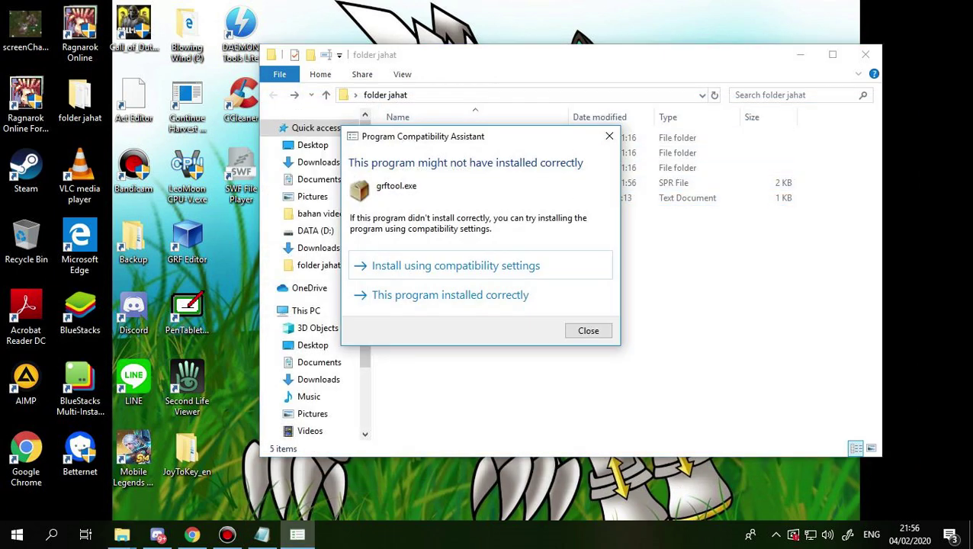
{"action": "left_click", "coordinate": [609, 136]}
{"action": "left_click", "coordinate": [433, 182]}
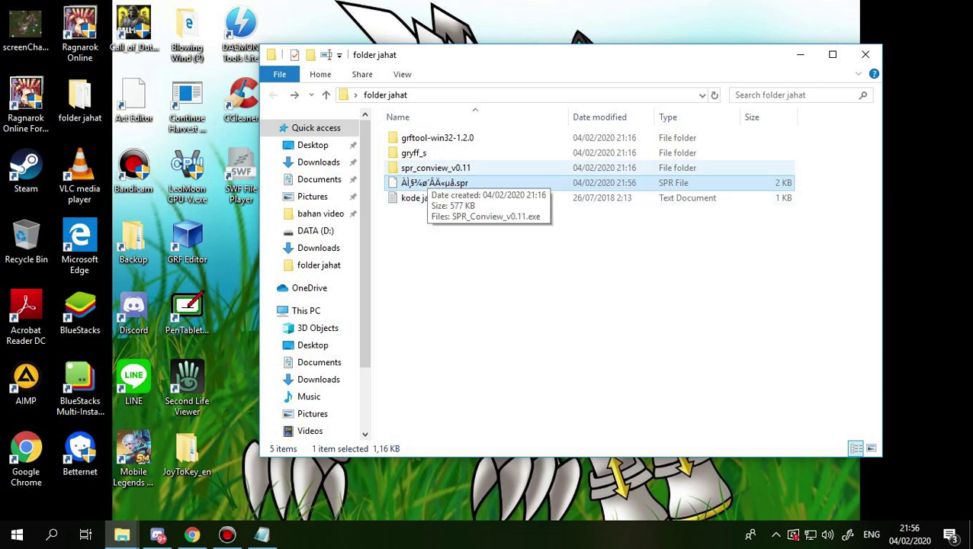
Launch SPR_Conview_v0.11.exe from the spr_conview_v0.11 folder and open its sprite-to-BMP conversion window
{"action": "double_click", "coordinate": [431, 169]}
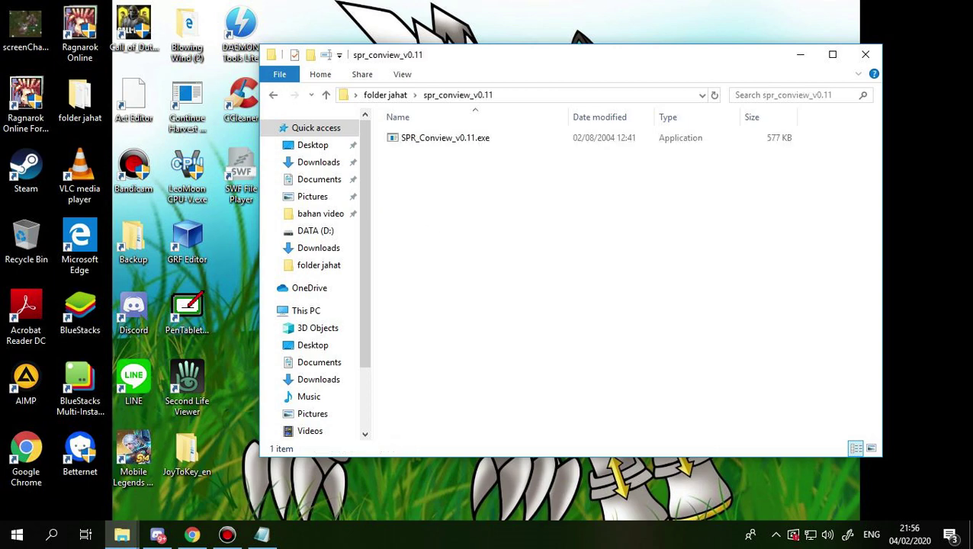
{"action": "left_click", "coordinate": [431, 137]}
{"action": "key", "text": "Return"}
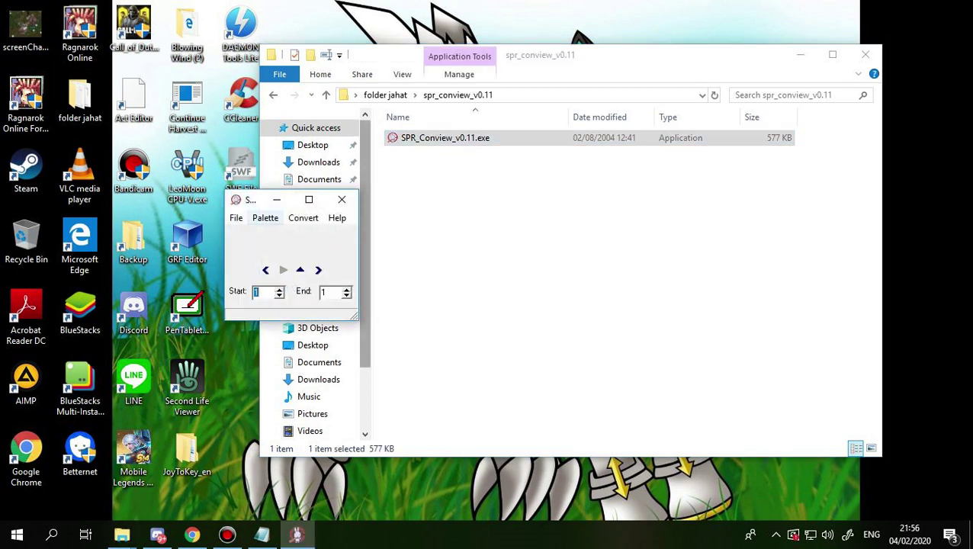
{"action": "left_click", "coordinate": [303, 217]}
{"action": "left_click", "coordinate": [329, 234]}
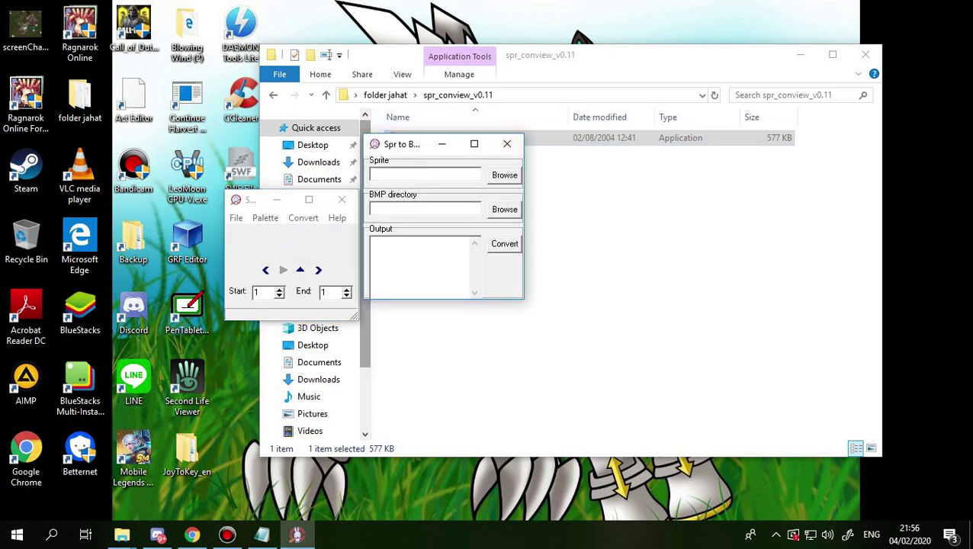
Load the extracted .spr file from "folder jahat" on the desktop and convert it to BMP
{"action": "left_click", "coordinate": [504, 175]}
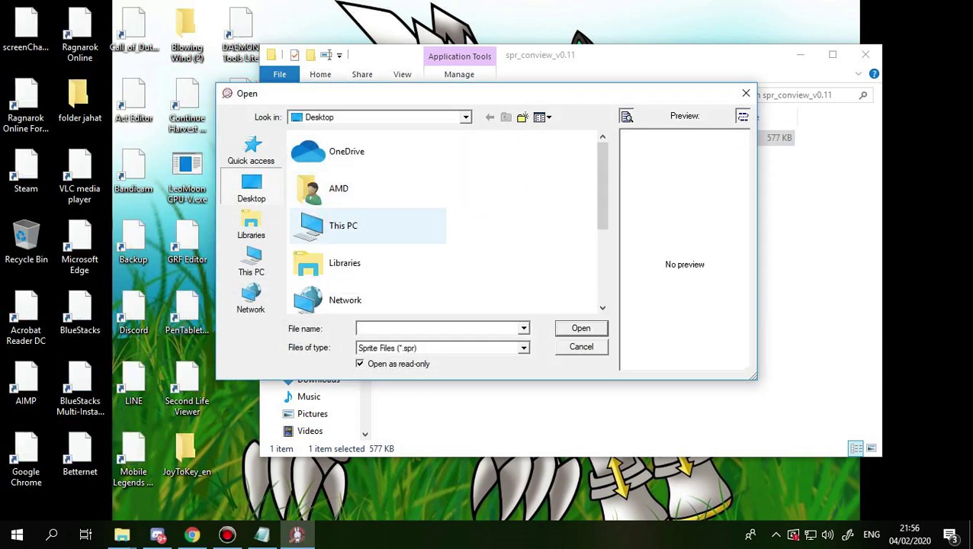
{"action": "scroll", "coordinate": [365, 263], "scroll_direction": "down", "scroll_amount": 2}
{"action": "double_click", "coordinate": [350, 221]}
{"action": "double_click", "coordinate": [336, 192]}
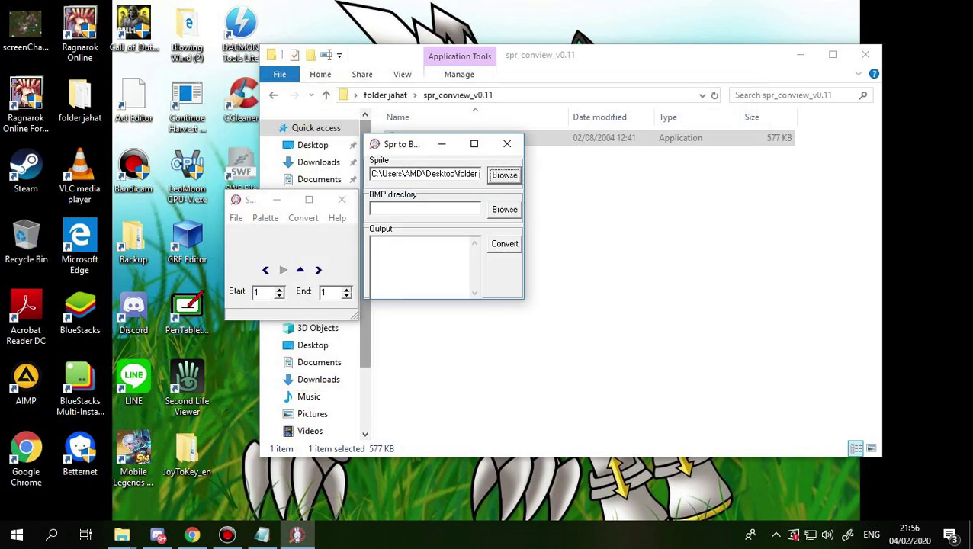
{"action": "left_click", "coordinate": [504, 244]}
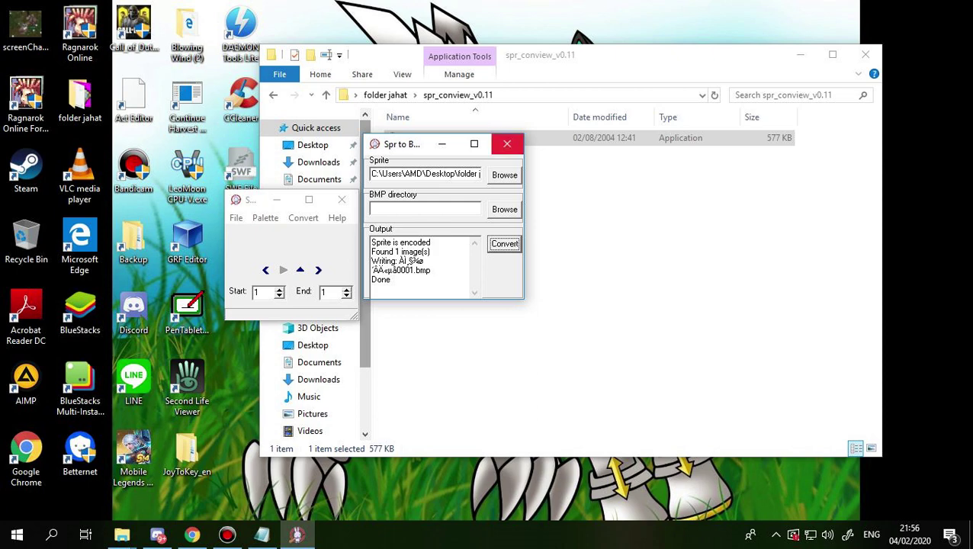
Close SPR Conview, return to "folder jahat" and open the converted BMP file for editing in Paint
{"action": "left_click", "coordinate": [506, 143]}
{"action": "left_click", "coordinate": [341, 199]}
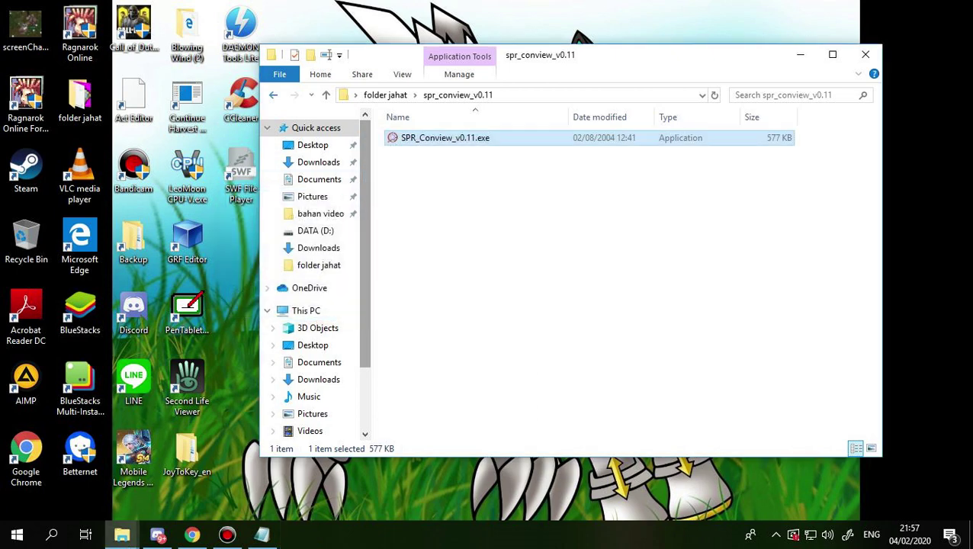
{"action": "left_click", "coordinate": [273, 95]}
{"action": "left_click", "coordinate": [447, 198]}
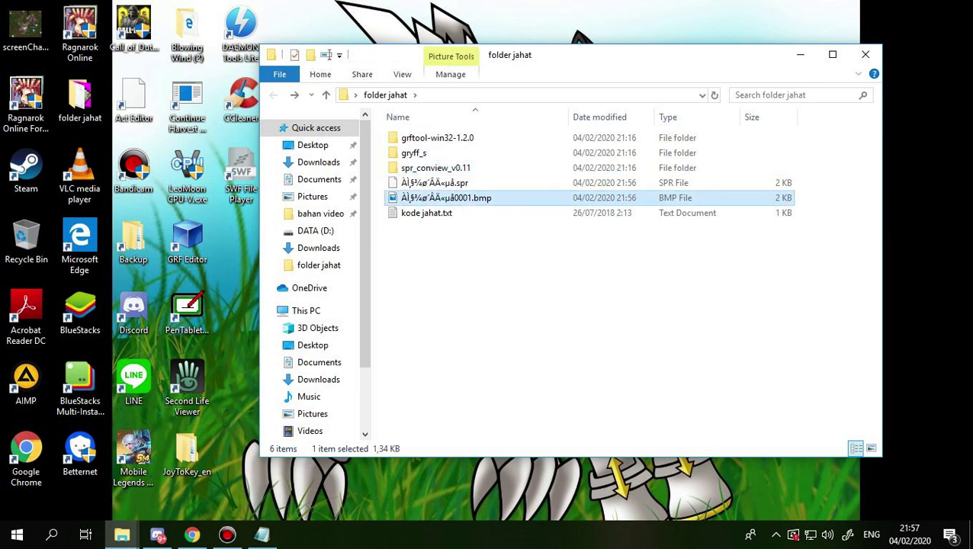
{"action": "left_click", "coordinate": [447, 259]}
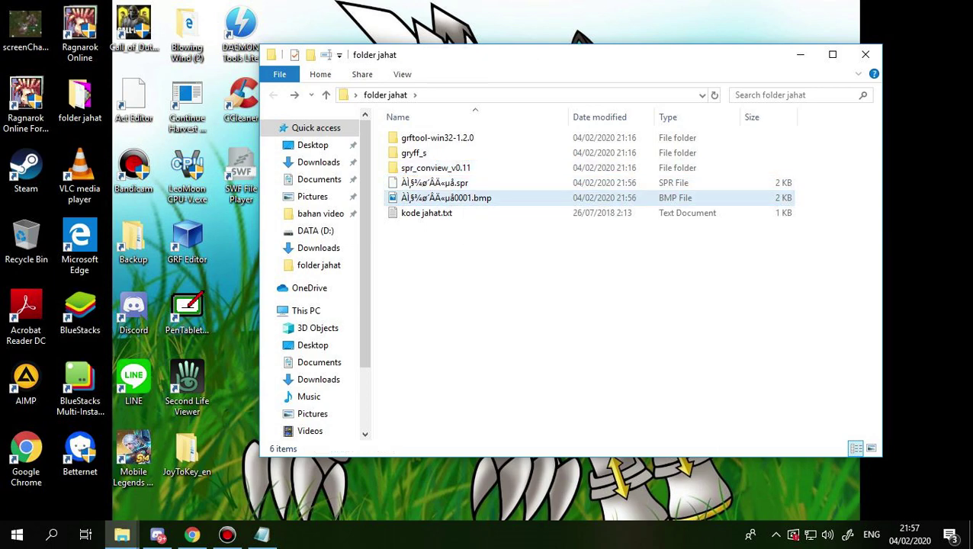
{"action": "right_click", "coordinate": [467, 198]}
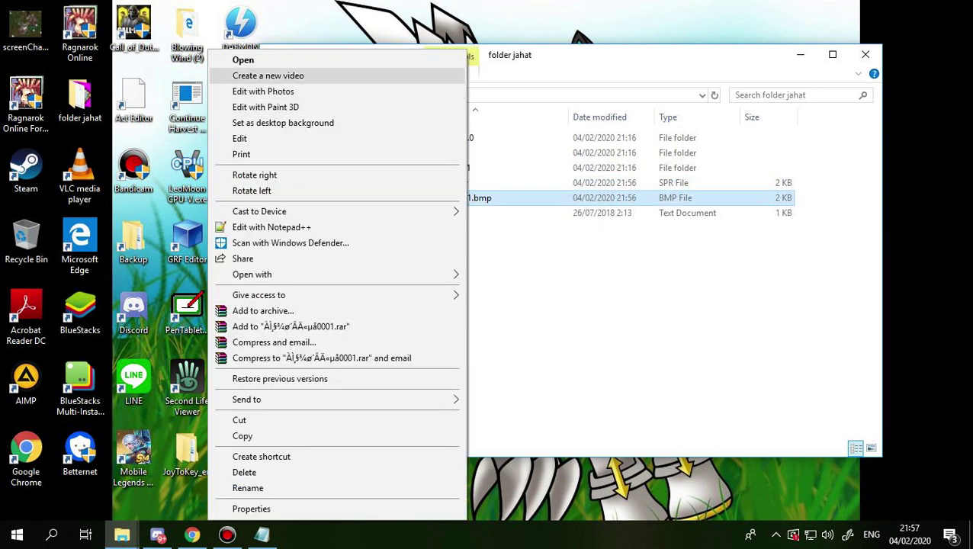
{"action": "left_click", "coordinate": [240, 138]}
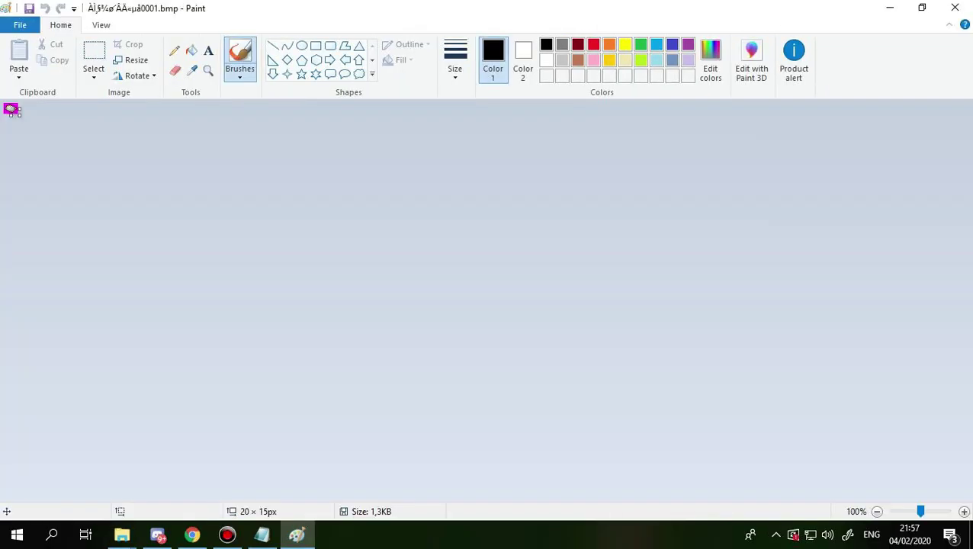
Enlarge the sprite image to 500 percent with the aspect ratio maintained
{"action": "left_click", "coordinate": [130, 59]}
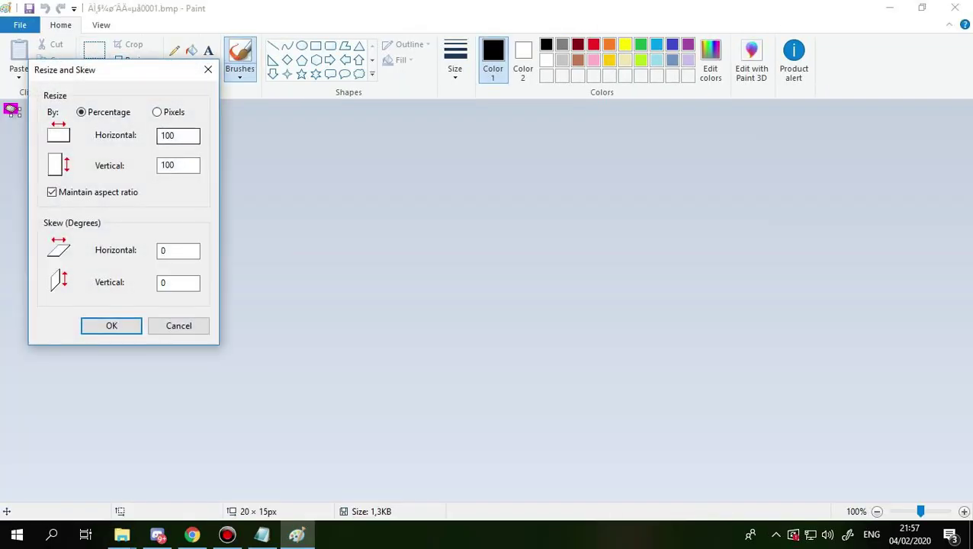
{"action": "type", "text": "6"}
{"action": "key", "text": "Return"}
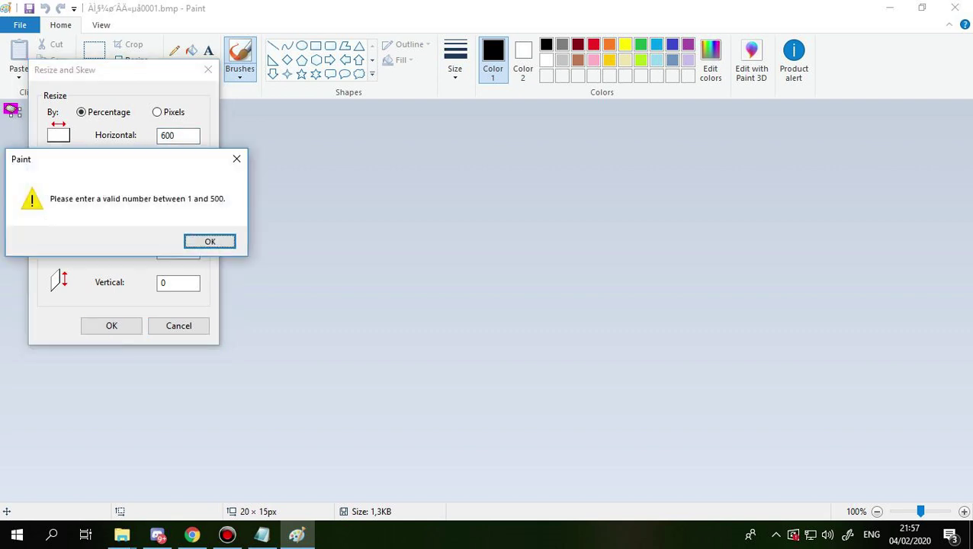
{"action": "key", "text": "Return"}
{"action": "type", "text": "5"}
{"action": "key", "text": "Return"}
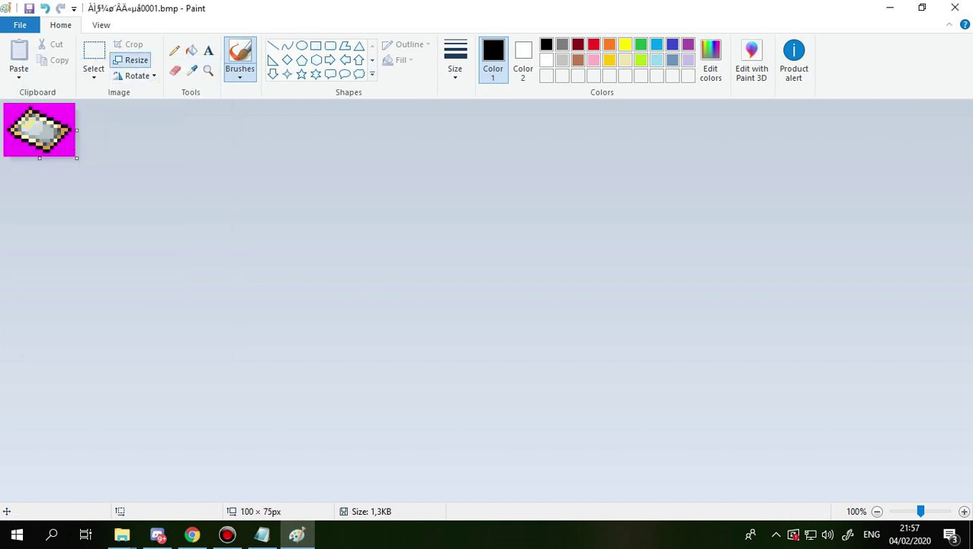
Enlarge the sprite image again by 300 percent, then close Paint without saving
{"action": "left_click", "coordinate": [131, 60]}
{"action": "type", "text": "300"}
{"action": "key", "text": "Return"}
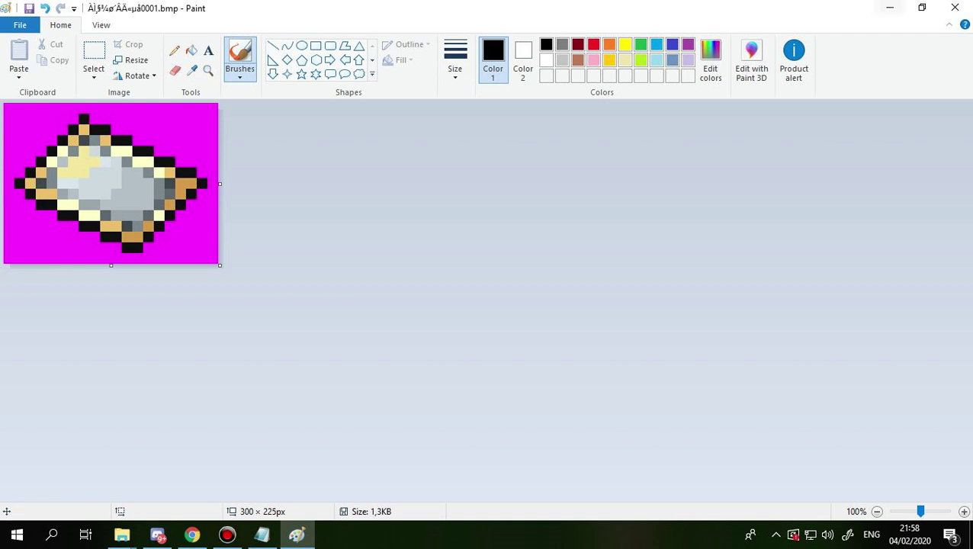
{"action": "left_click", "coordinate": [954, 7]}
{"action": "left_click", "coordinate": [509, 282]}
Switch to Discord, open its home view and return to the "folder jahat" window
{"action": "left_click", "coordinate": [157, 534]}
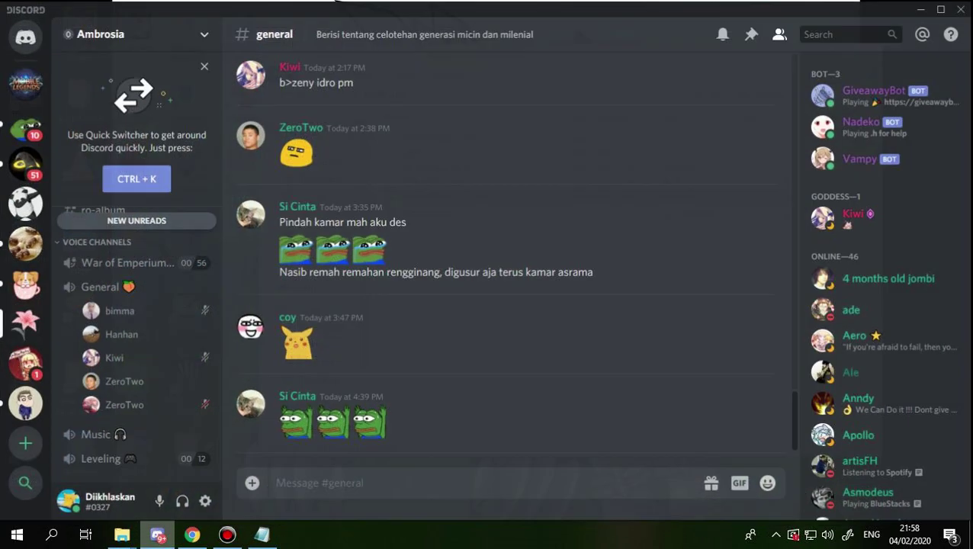
{"action": "left_click", "coordinate": [25, 34]}
{"action": "key", "text": "alt+Tab"}
{"action": "key", "text": "alt+Left"}
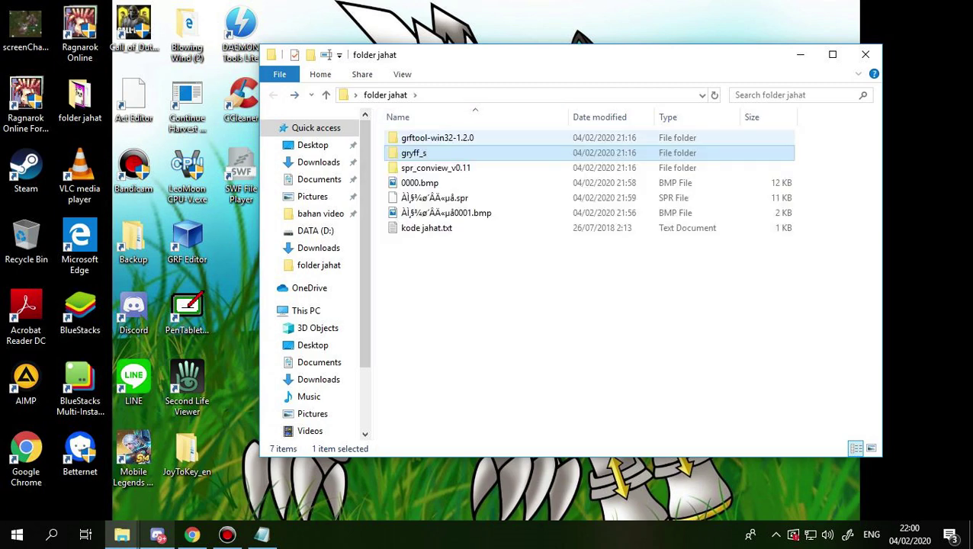
Move the GRF Editor shortcut from the desktop into "folder jahat", launch it and collapse the new.grf tree
{"action": "left_click_drag", "start_coordinate": [186, 238], "coordinate": [433, 298]}
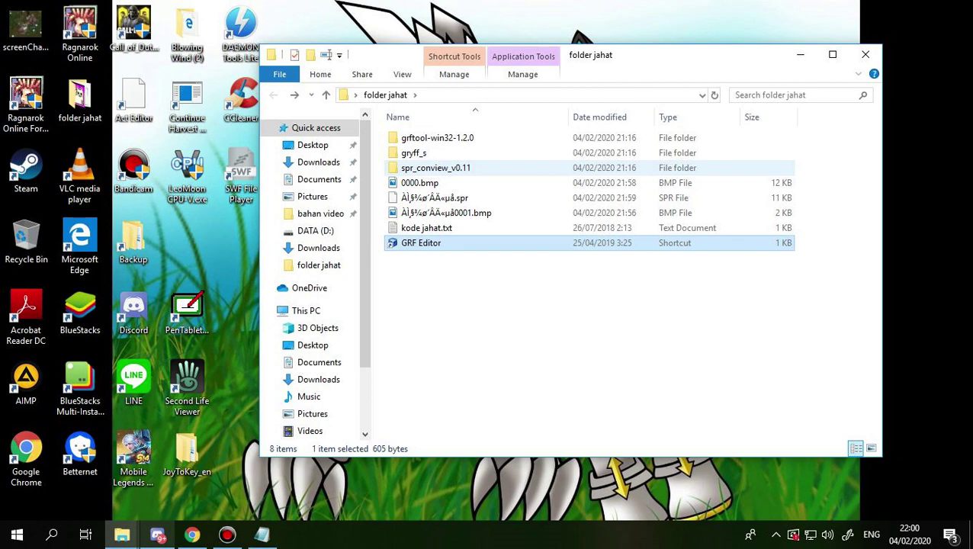
{"action": "key", "text": "Return"}
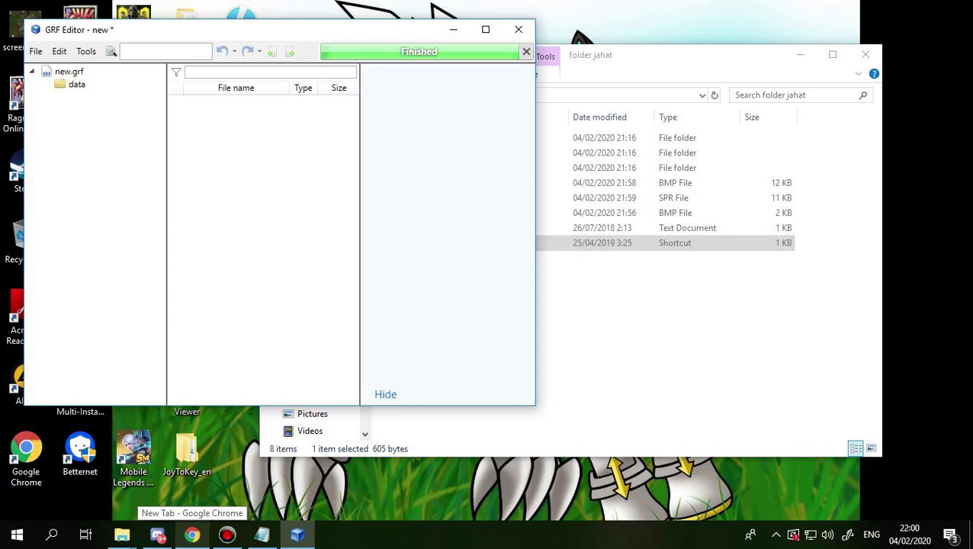
{"action": "key", "text": "alt"}
{"action": "key", "text": "alt"}
{"action": "double_click", "coordinate": [69, 71]}
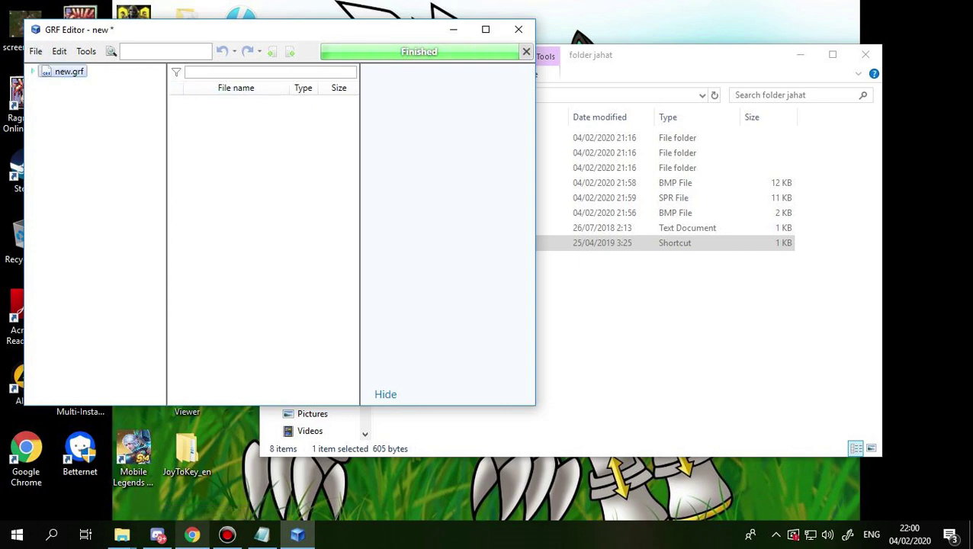
Start opening a container file in GRF Editor and browse to the DATA (D:) drive
{"action": "key", "text": "alt"}
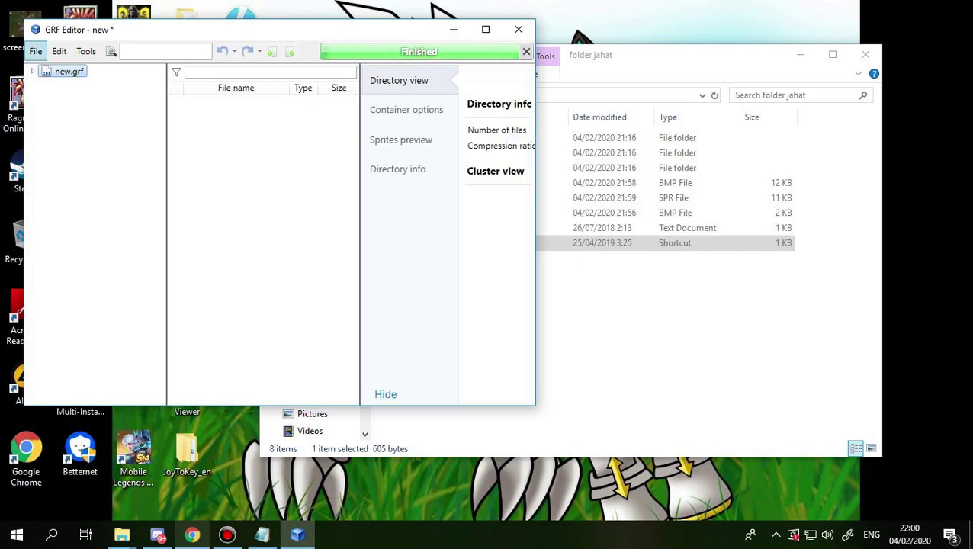
{"action": "key", "text": "Down"}
{"action": "key", "text": "Down"}
{"action": "key", "text": "alt"}
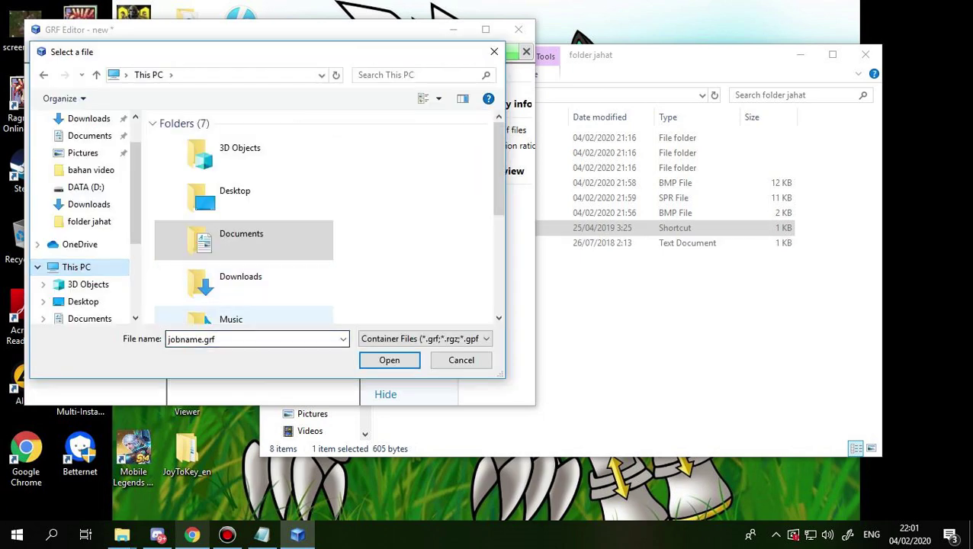
{"action": "key", "text": "Down"}
{"action": "key", "text": "Down"}
{"action": "key", "text": "Down"}
{"action": "key", "text": "Down"}
{"action": "key", "text": "Down"}
{"action": "key", "text": "Down"}
{"action": "key", "text": "Return"}
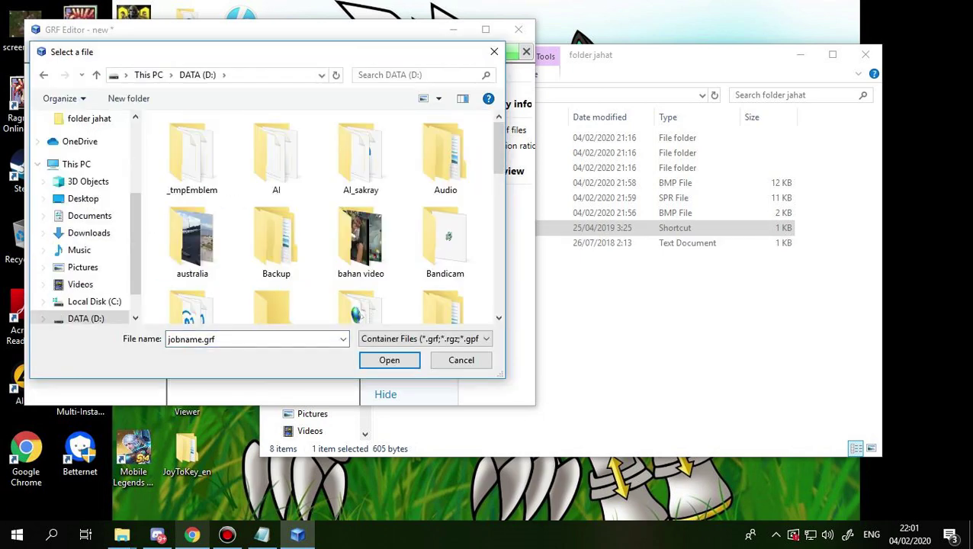
Open data.grf from the Ragnarok Oncom folder on DATA (D:)
{"action": "key", "text": "Tab"}
{"action": "type", "text": "r"}
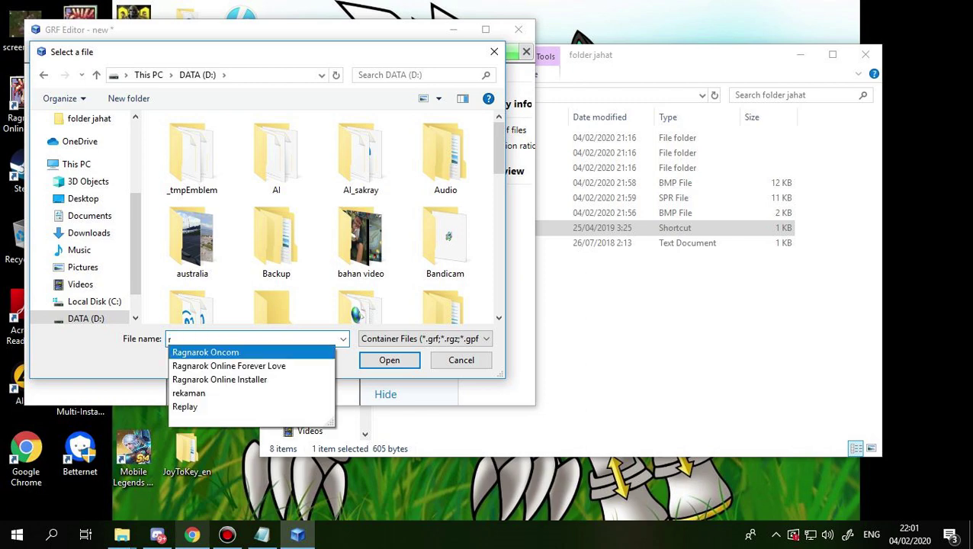
{"action": "key", "text": "Return"}
{"action": "key", "text": "Return"}
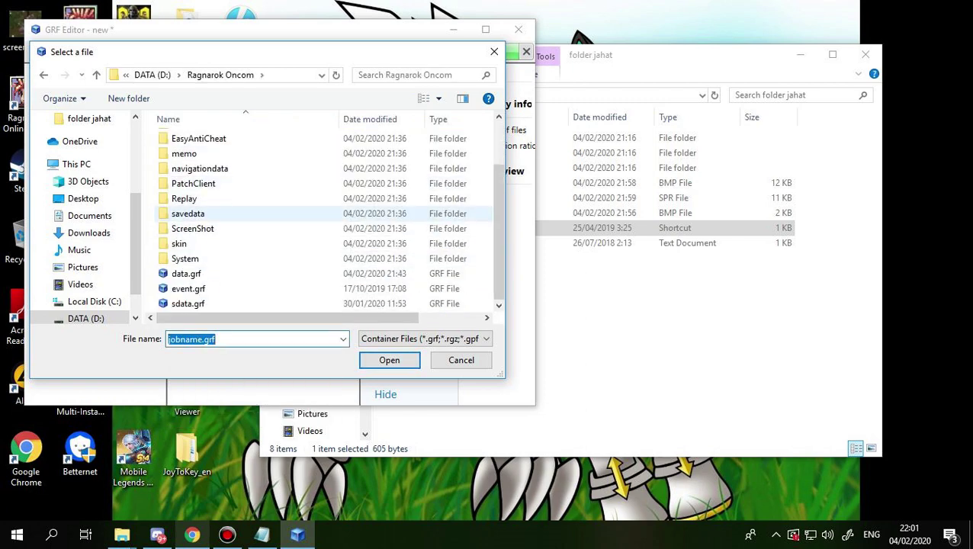
{"action": "key", "text": "Down"}
{"action": "key", "text": "Down"}
{"action": "key", "text": "Down"}
{"action": "key", "text": "Down"}
{"action": "key", "text": "Return"}
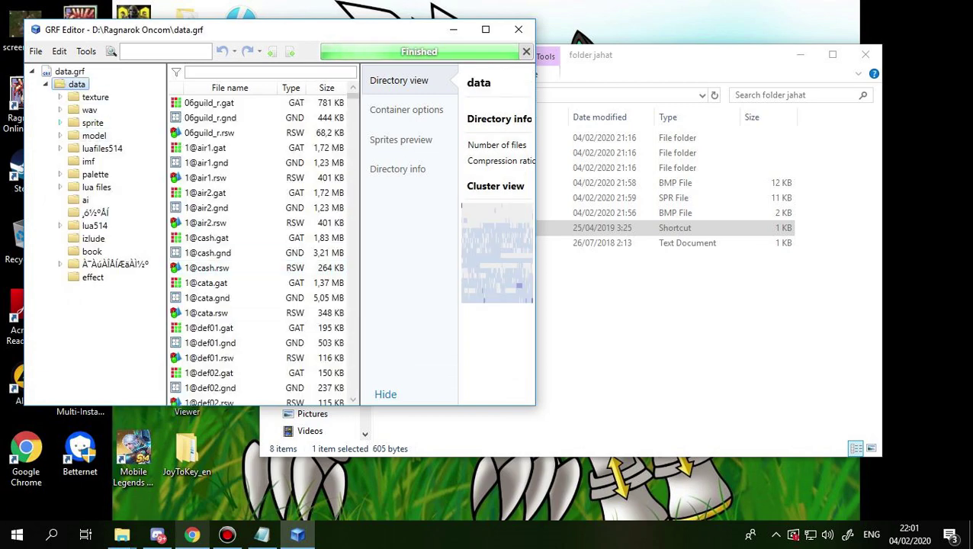
Expand data\sprite in the archive and start adding files to its ¾ÆÀÌÅÛ subfolder
{"action": "left_click", "coordinate": [60, 122]}
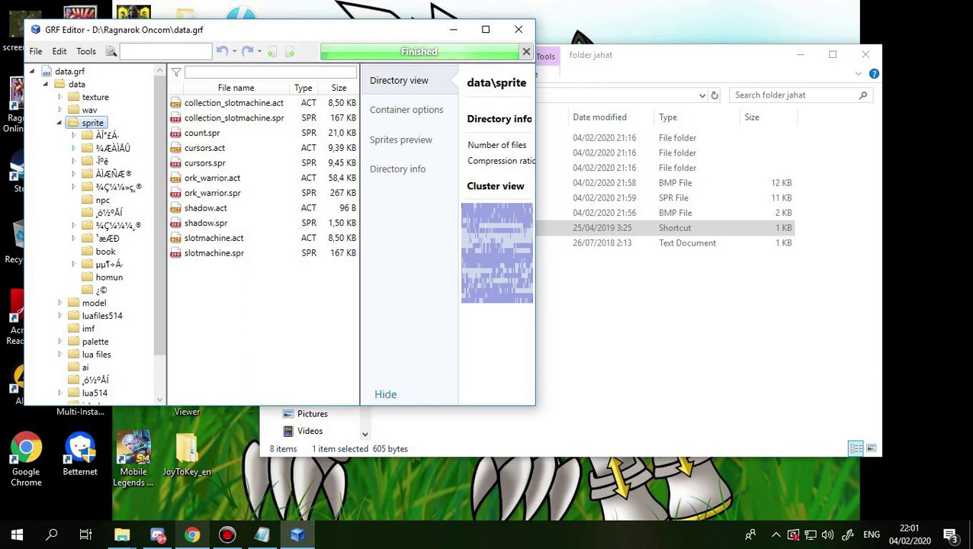
{"action": "left_click", "coordinate": [73, 148]}
{"action": "left_click", "coordinate": [219, 193]}
{"action": "right_click", "coordinate": [119, 148]}
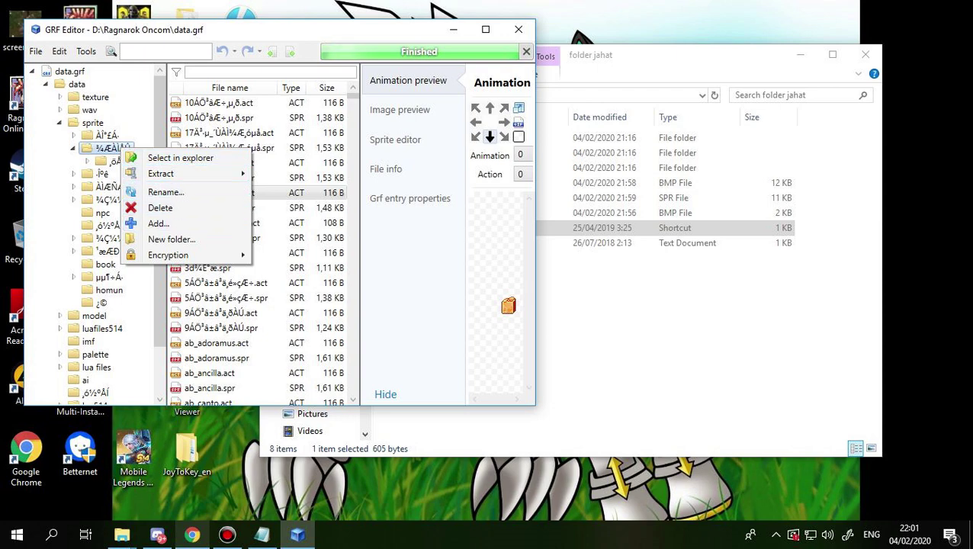
{"action": "left_click", "coordinate": [159, 223]}
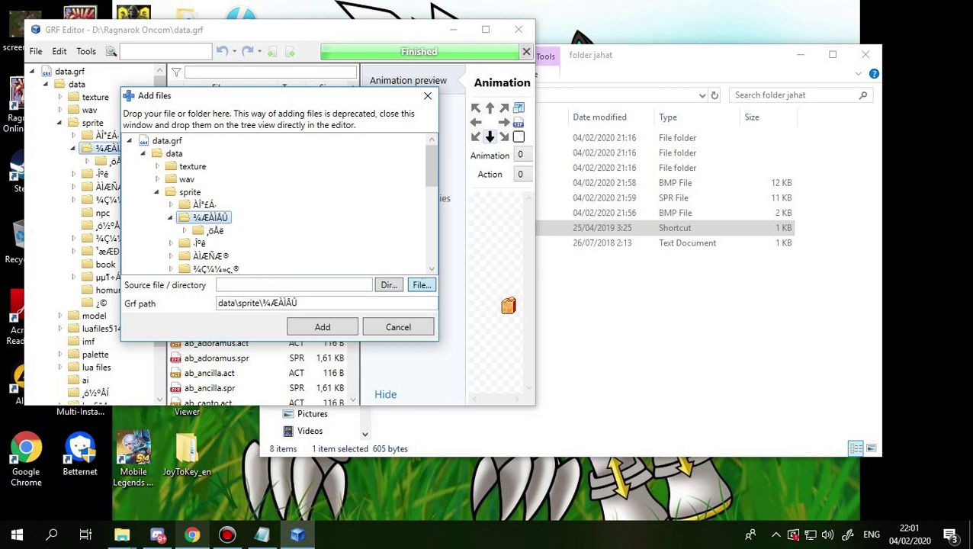
Choose the .spr file from "folder jahat" on the desktop as the source and add it to the archive
{"action": "left_click", "coordinate": [421, 285]}
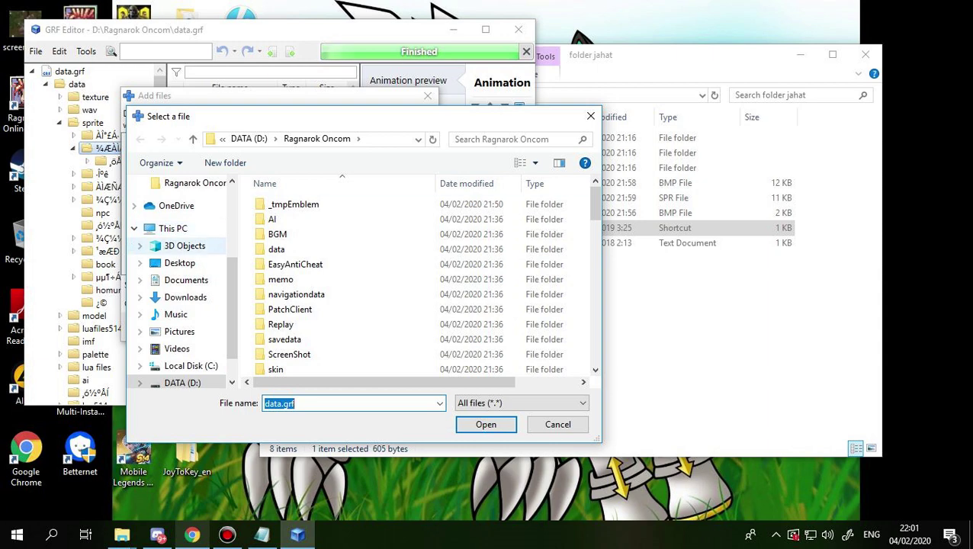
{"action": "left_click", "coordinate": [179, 262]}
{"action": "scroll", "coordinate": [373, 221], "scroll_direction": "down", "scroll_amount": 1}
{"action": "scroll", "coordinate": [373, 221], "scroll_direction": "up", "scroll_amount": 1}
{"action": "double_click", "coordinate": [373, 221]}
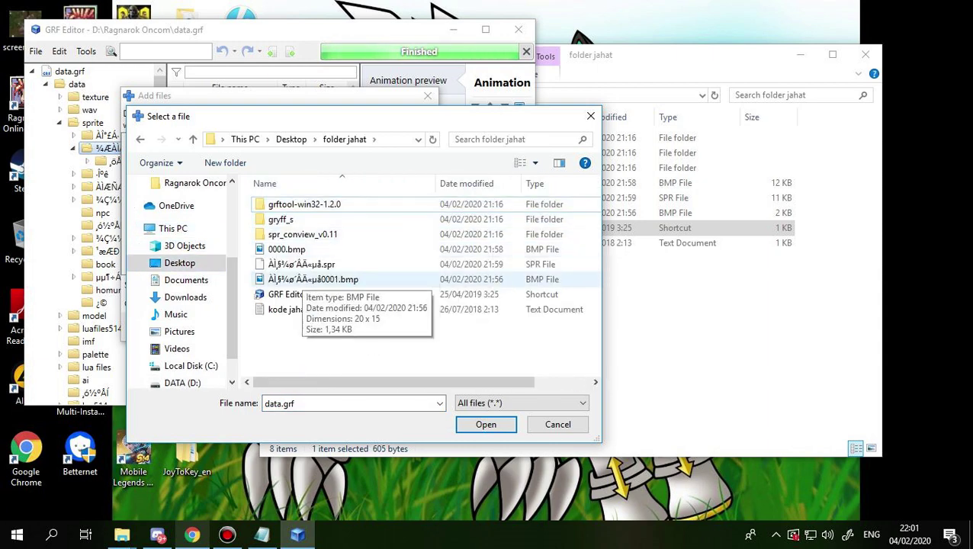
{"action": "double_click", "coordinate": [301, 264]}
{"action": "key", "text": "Return"}
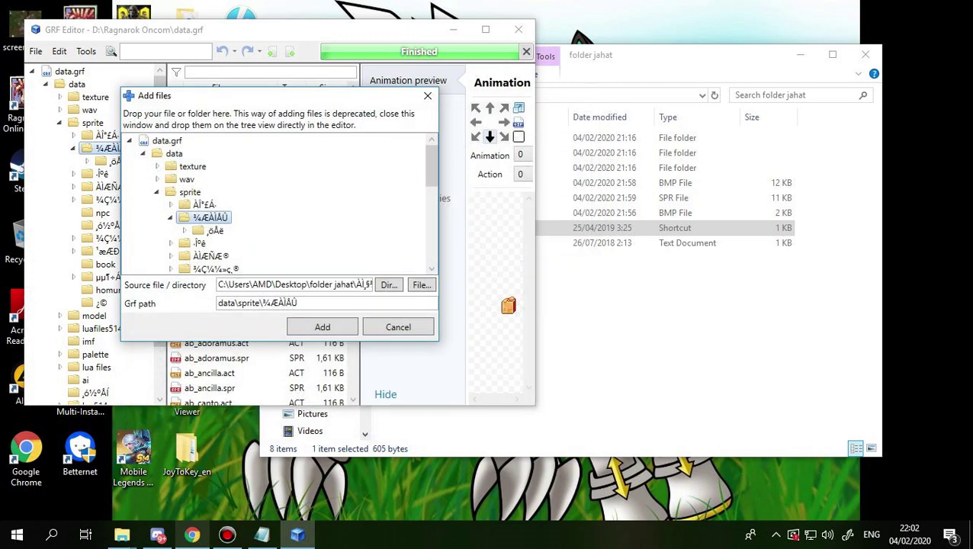
{"action": "left_click", "coordinate": [316, 328]}
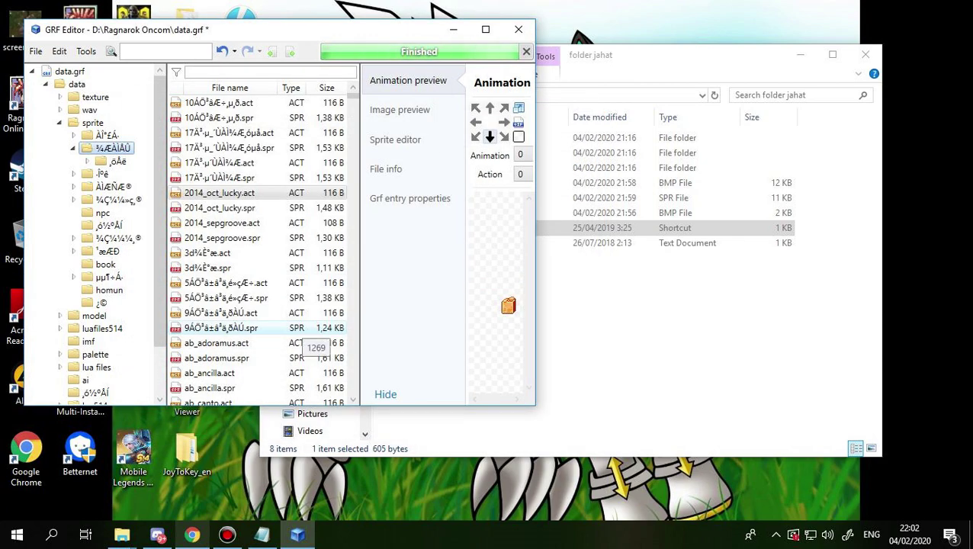
Save data.grf, then close GRF Editor and the "folder jahat" window
{"action": "left_click", "coordinate": [36, 52]}
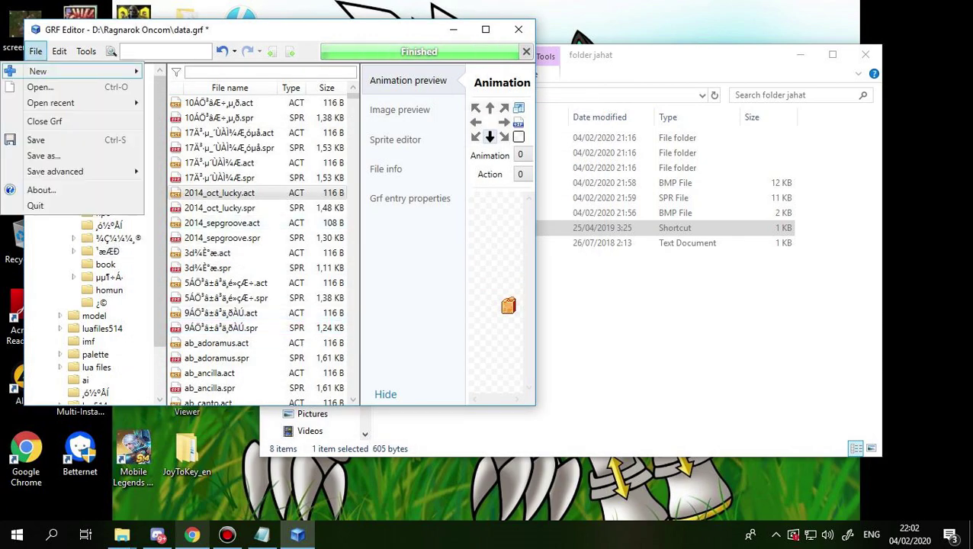
{"action": "left_click", "coordinate": [36, 139]}
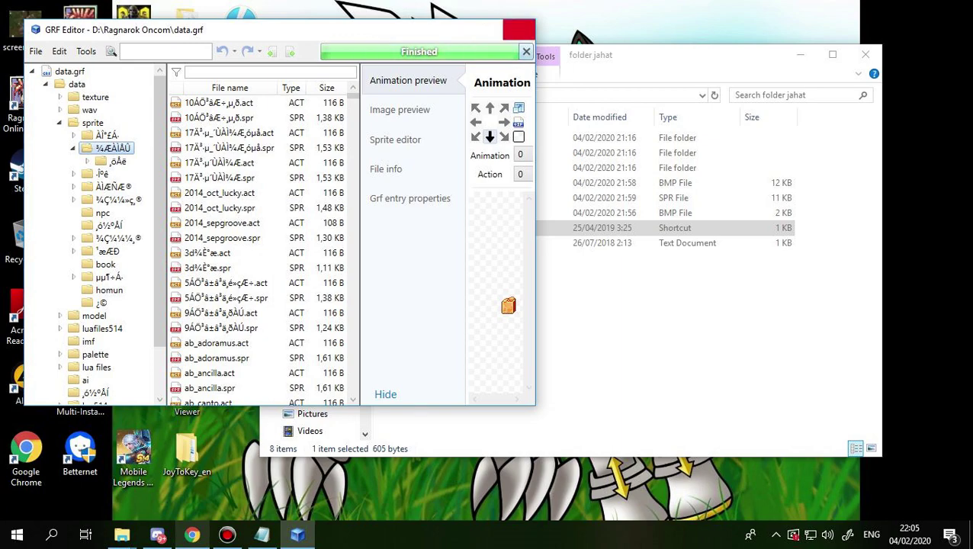
{"action": "left_click", "coordinate": [519, 29]}
{"action": "left_click", "coordinate": [865, 54]}
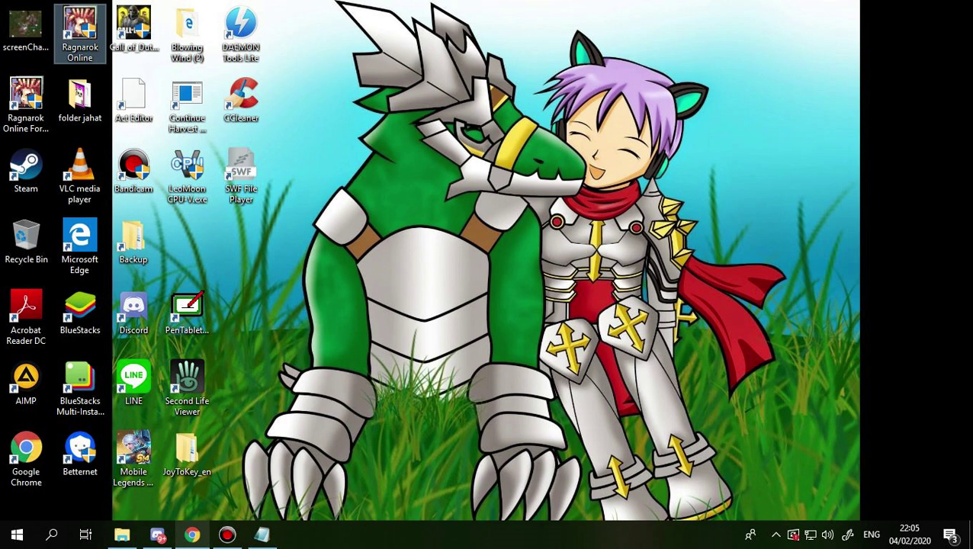
Launch Ragnarok Online from the desktop and agree to the health warning to reach the login form
{"action": "double_click", "coordinate": [80, 30]}
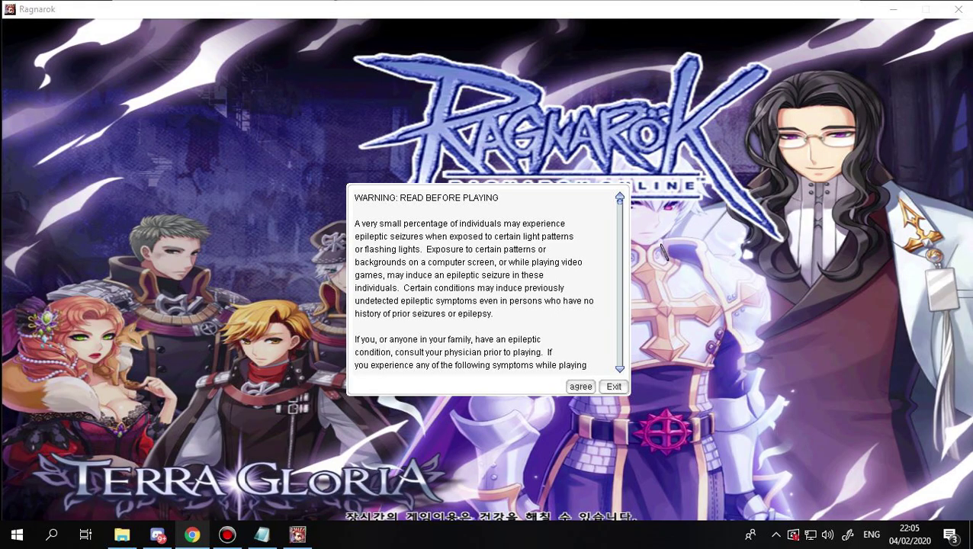
{"action": "left_click", "coordinate": [580, 387]}
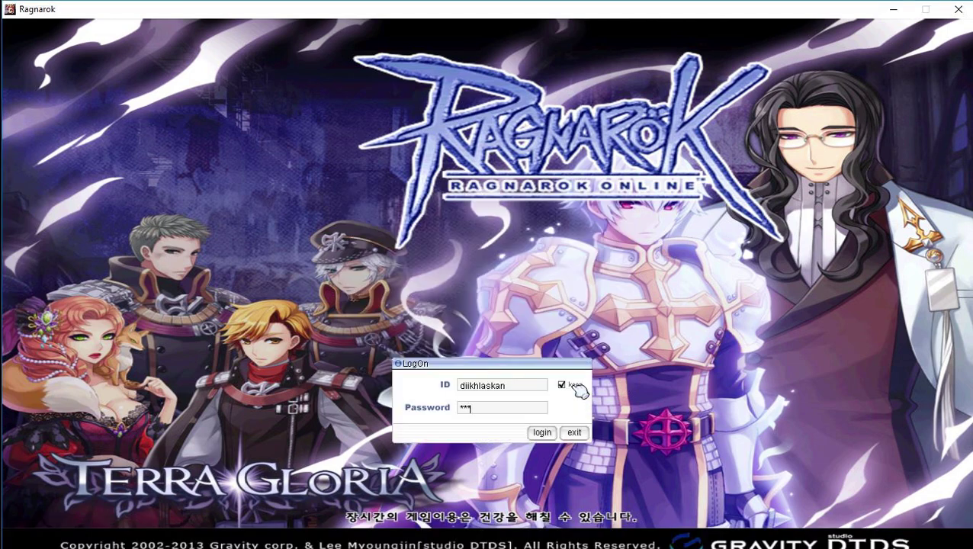
Submit the filled-in login form and enter the game world with the preselected character
{"action": "key", "text": "Return"}
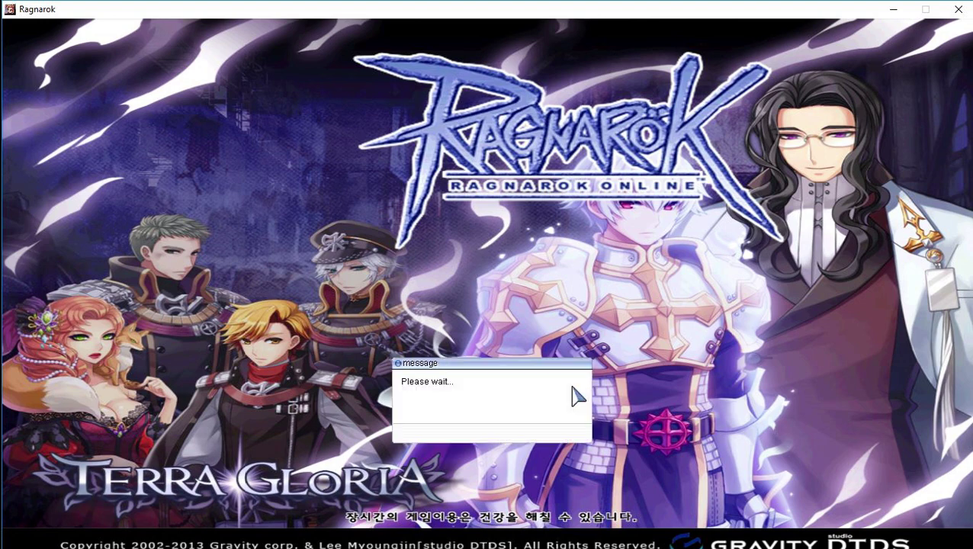
{"action": "key", "text": "Return"}
{"action": "key", "text": "Return"}
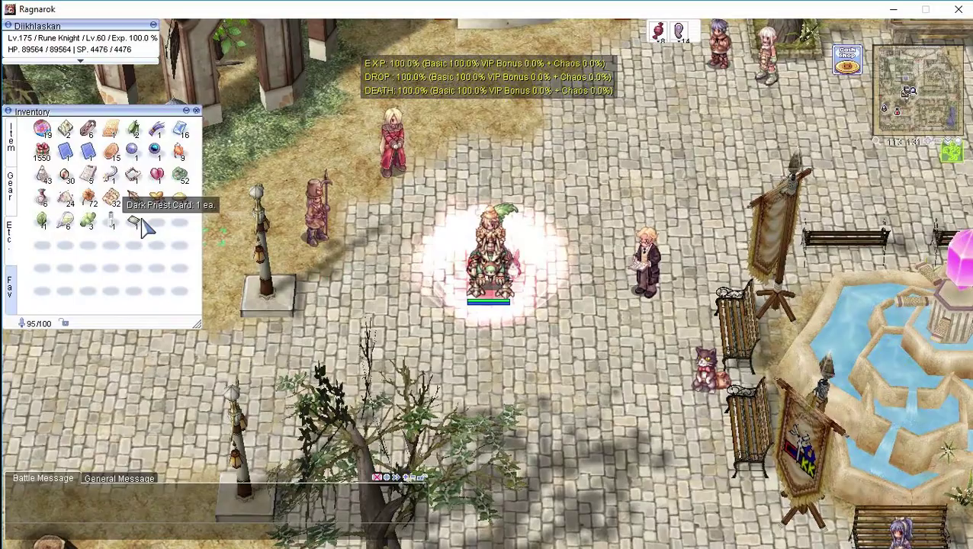
Drop the Dark Priest Card from the inventory onto the ground and walk the character around it to check its sprite
{"action": "left_click_drag", "start_coordinate": [136, 221], "coordinate": [480, 202]}
{"action": "left_click", "coordinate": [552, 218]}
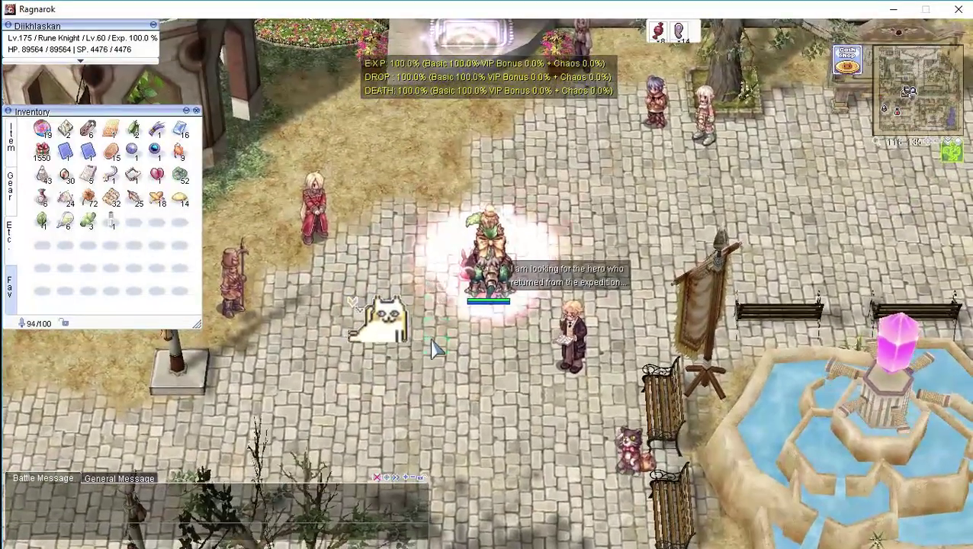
{"action": "left_click", "coordinate": [433, 344]}
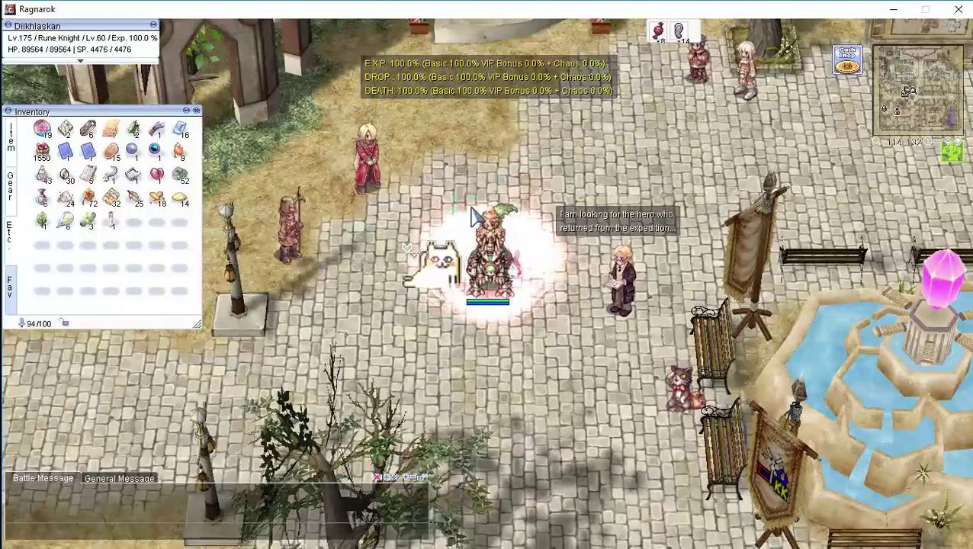
{"action": "left_click", "coordinate": [451, 213]}
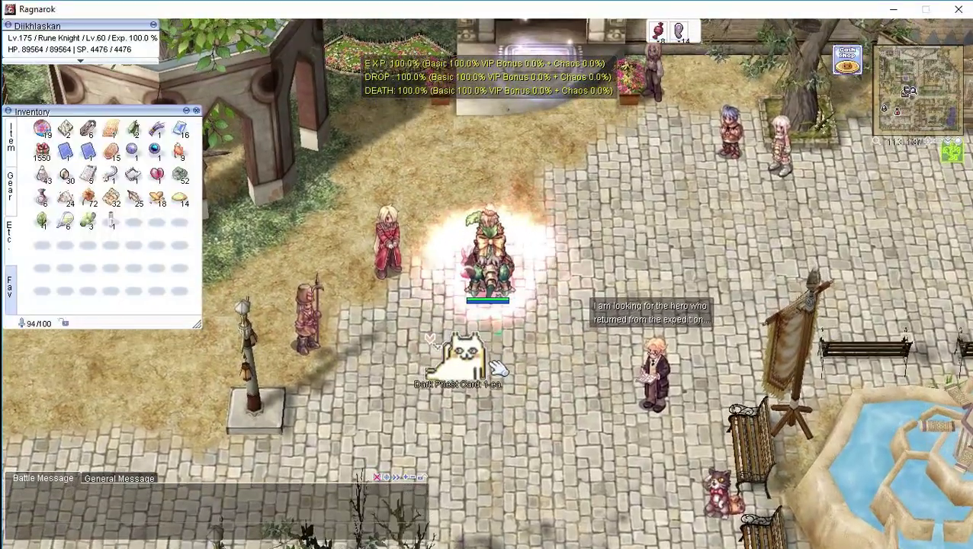
{"action": "left_click", "coordinate": [522, 386]}
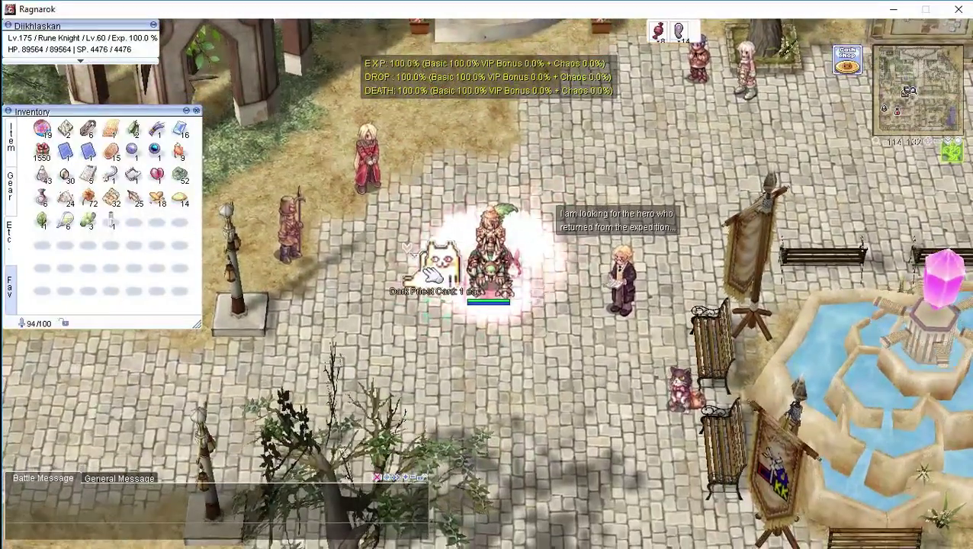
Pick the Dark Priest Card up from the ground and move the inventory window directly beneath the character status window
{"action": "left_click", "coordinate": [436, 283]}
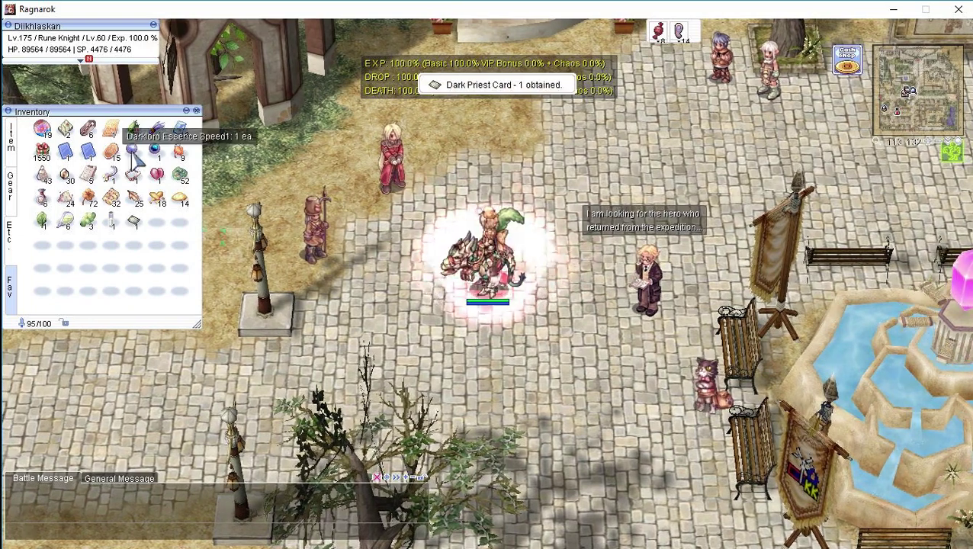
{"action": "left_click_drag", "start_coordinate": [129, 112], "coordinate": [128, 74]}
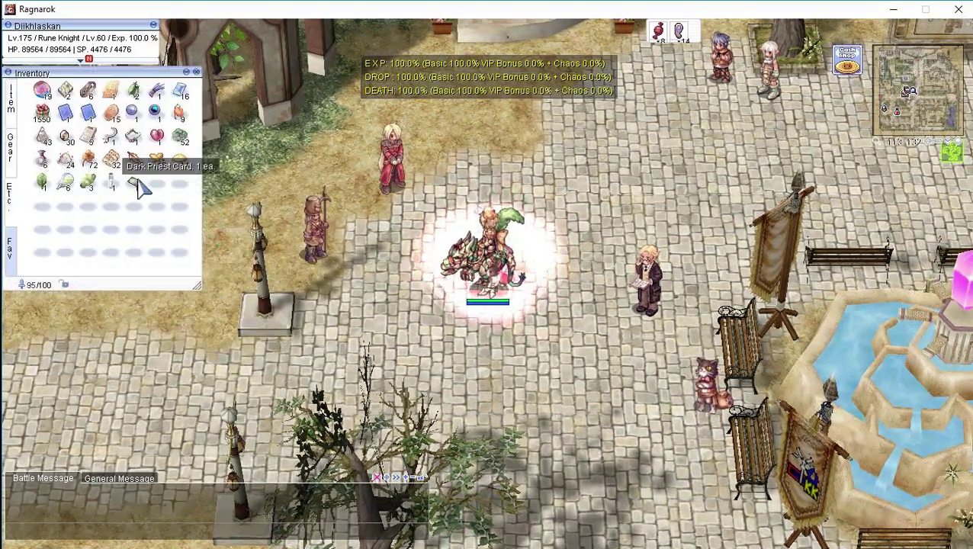